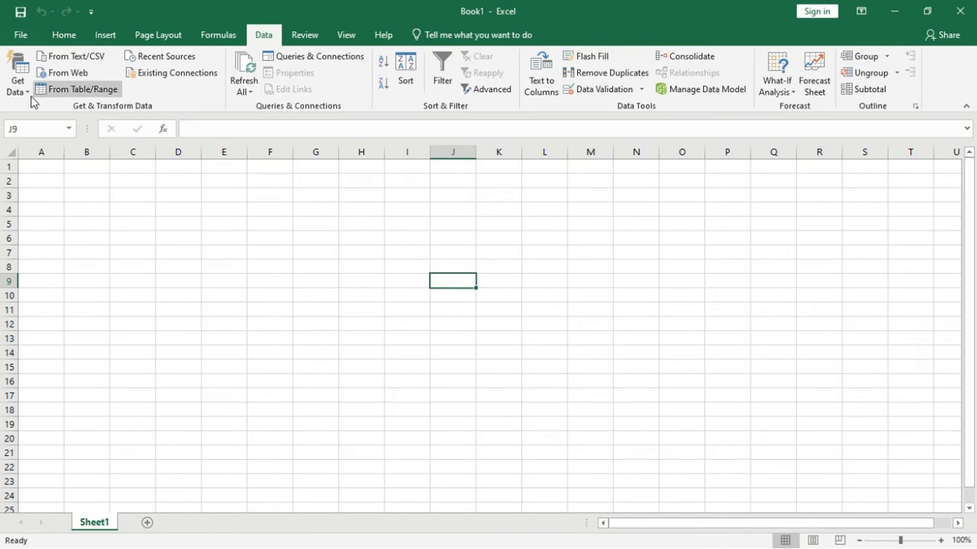
Start a workbook import and open lookup.xlsx from the Documents folder
click(19, 85)
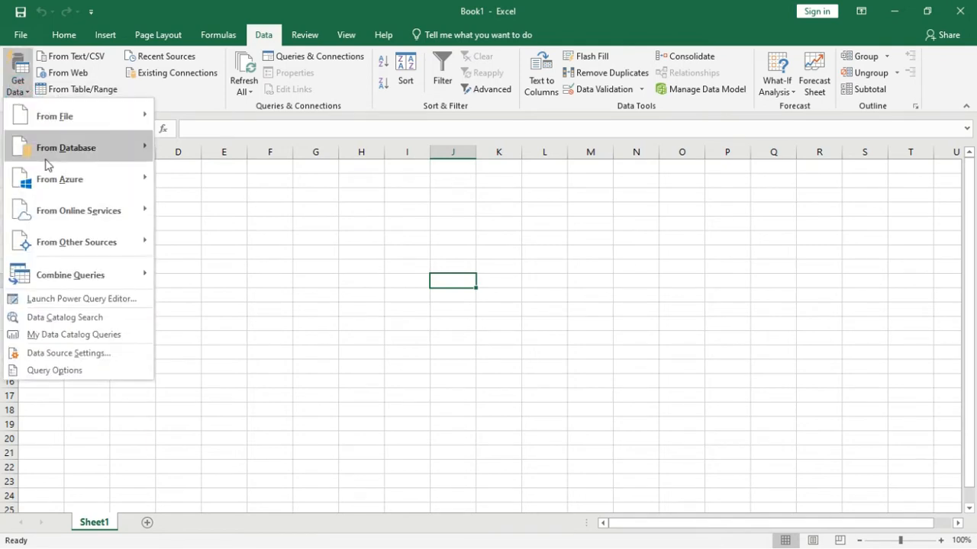
mouse_move(91, 117)
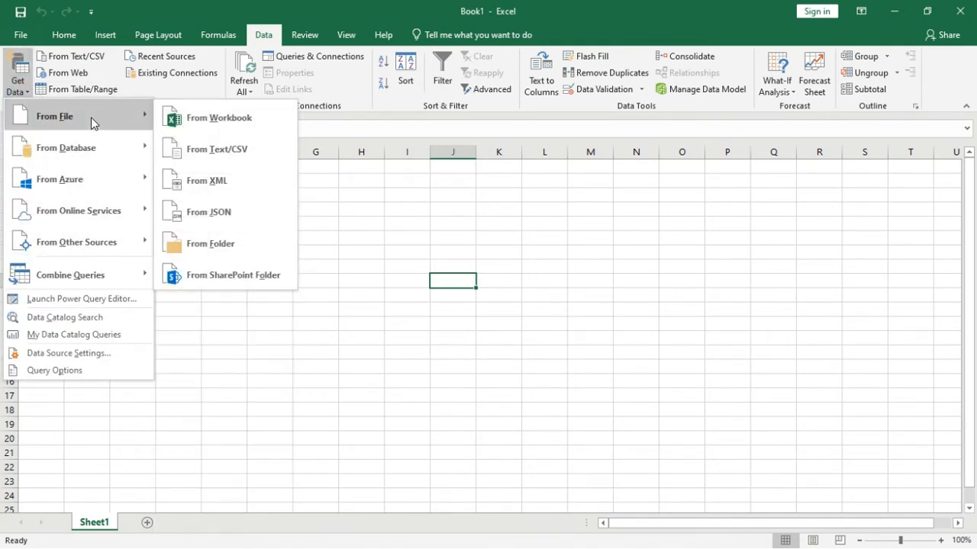
click(209, 117)
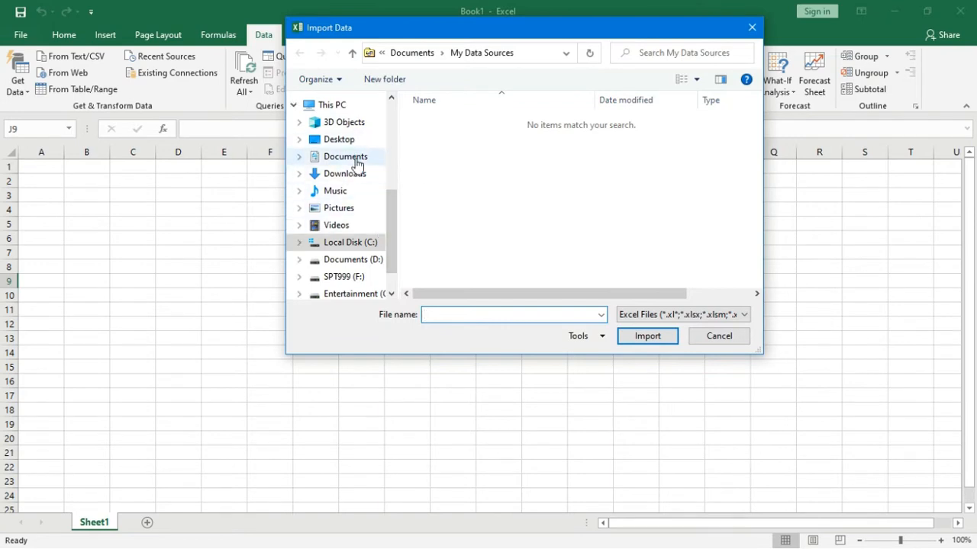
click(356, 160)
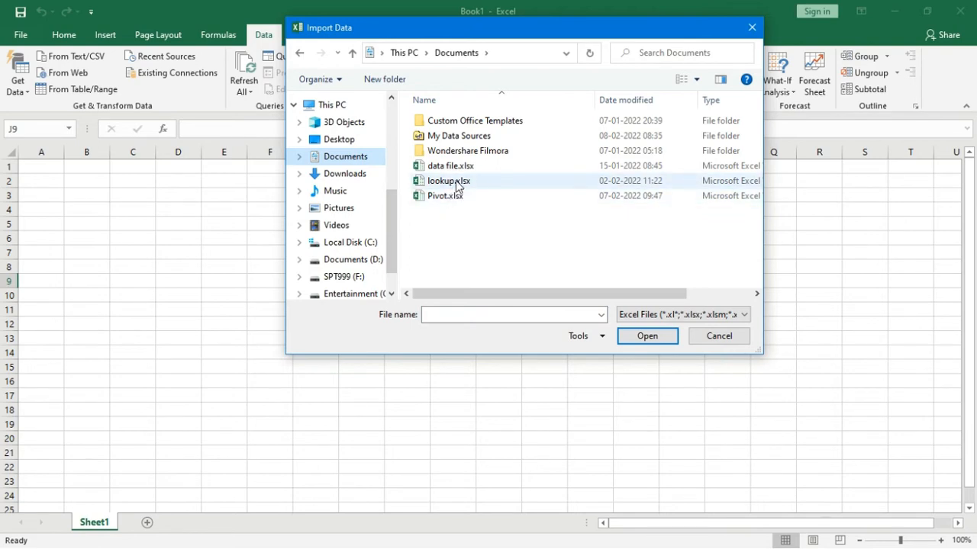
double_click(456, 183)
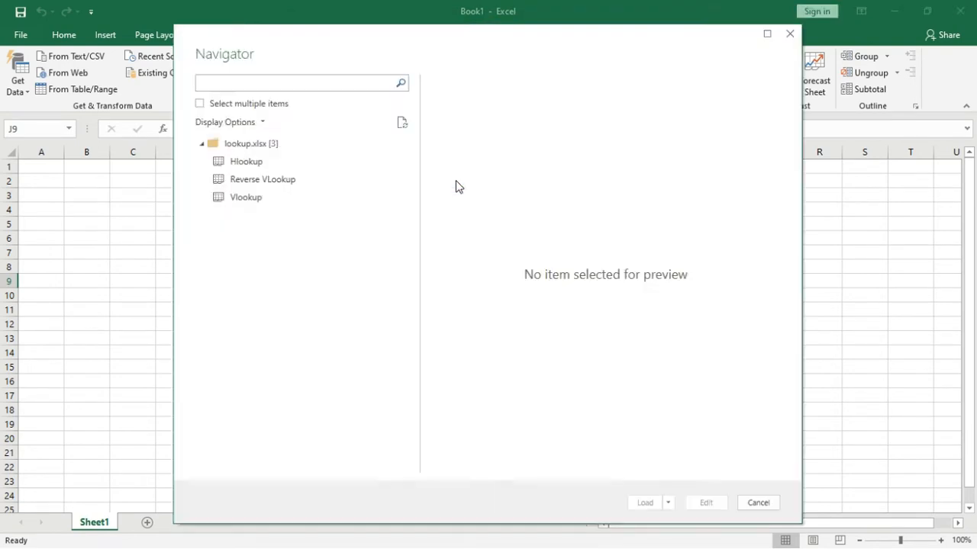
Preview the Hlookup, Reverse VLookup and Vlookup sheets of lookup.xlsx
click(247, 163)
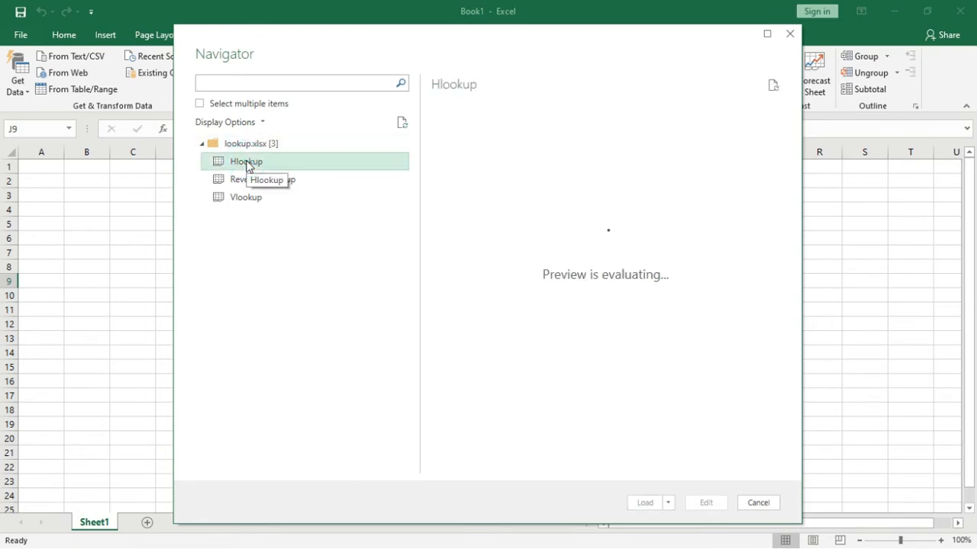
click(247, 182)
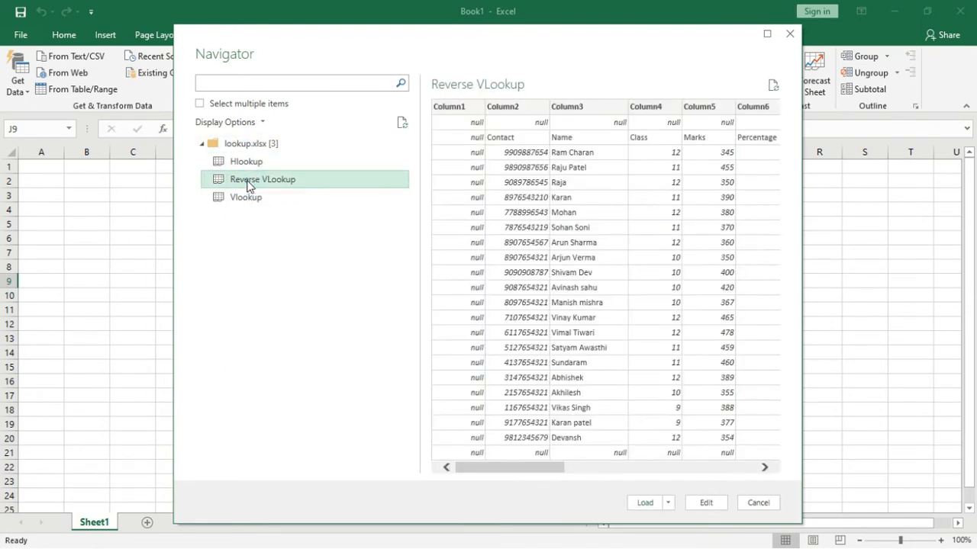
click(244, 197)
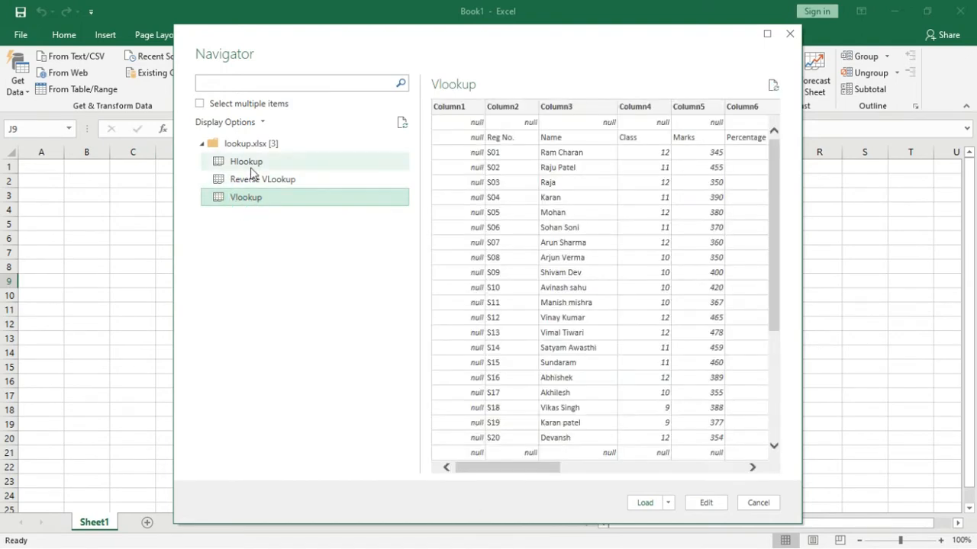
Try multiple-item selection with Hlookup and Reverse VLookup, and switch multiple selection off again
click(199, 105)
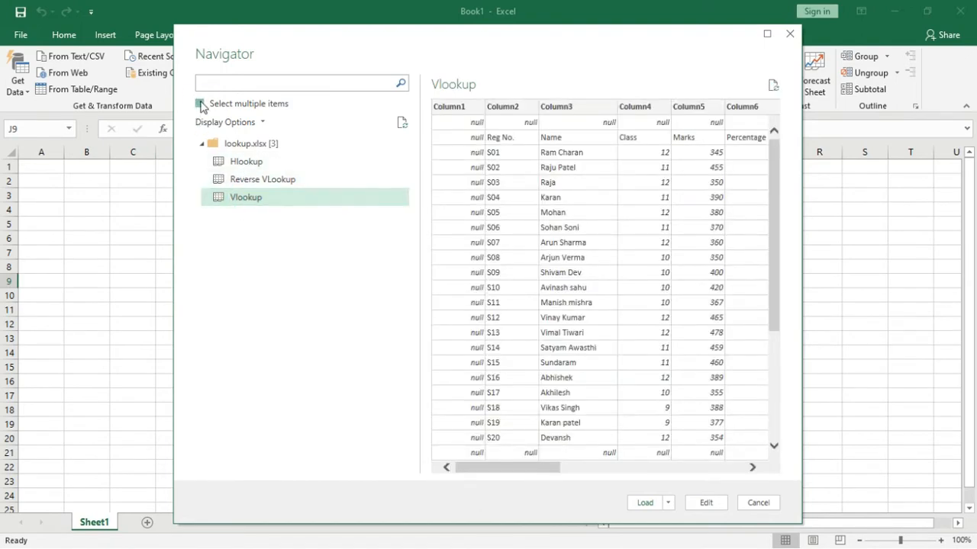
click(218, 161)
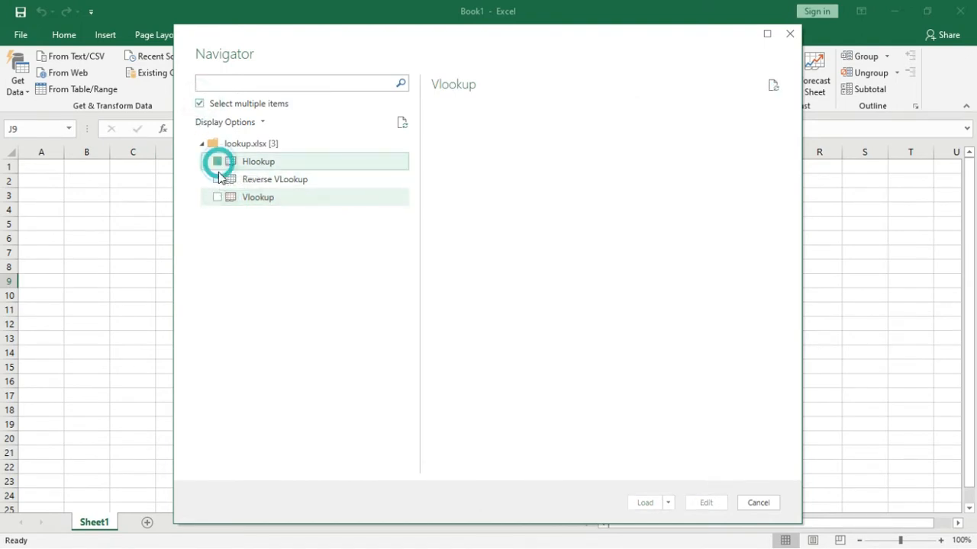
click(218, 179)
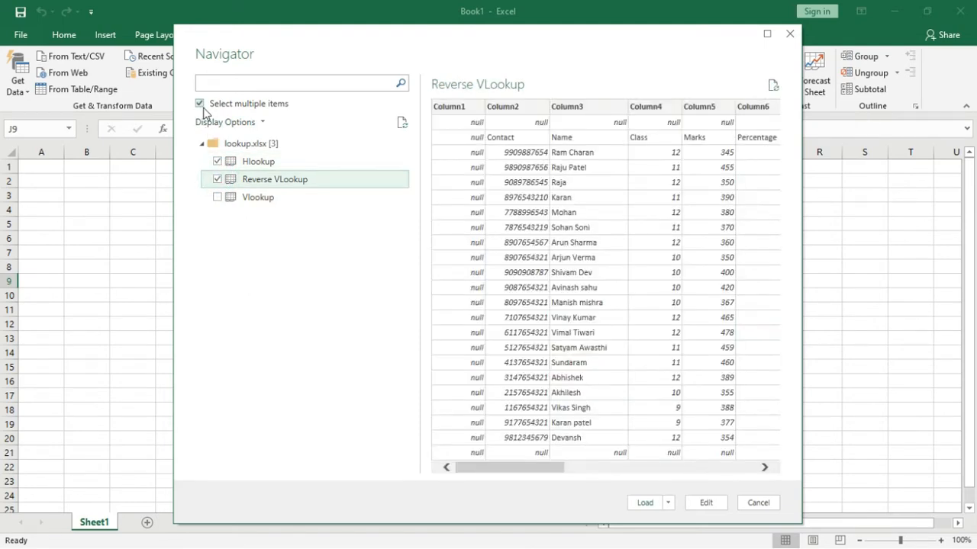
click(200, 103)
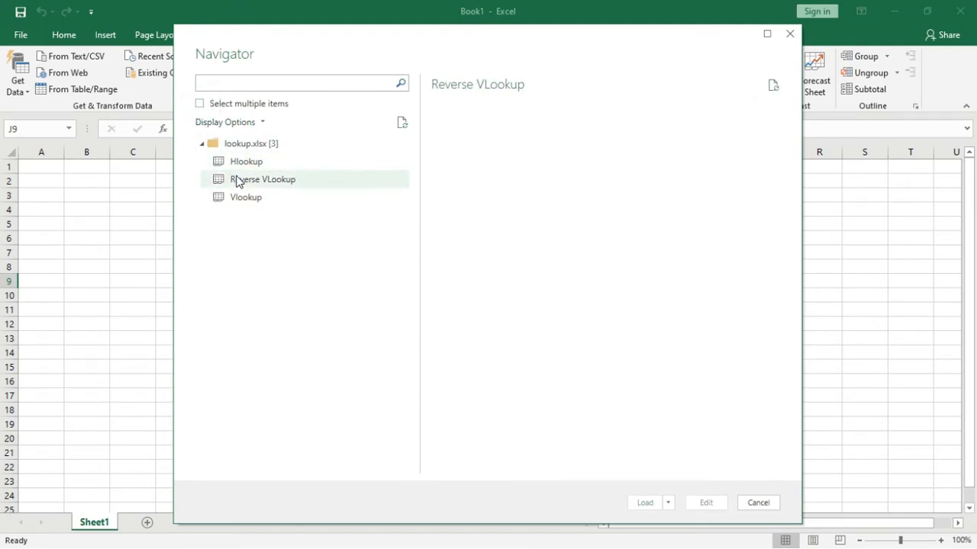
Open the Vlookup sheet in the Power Query Editor to examine its rows, and close the editor discarding the changes
double_click(239, 197)
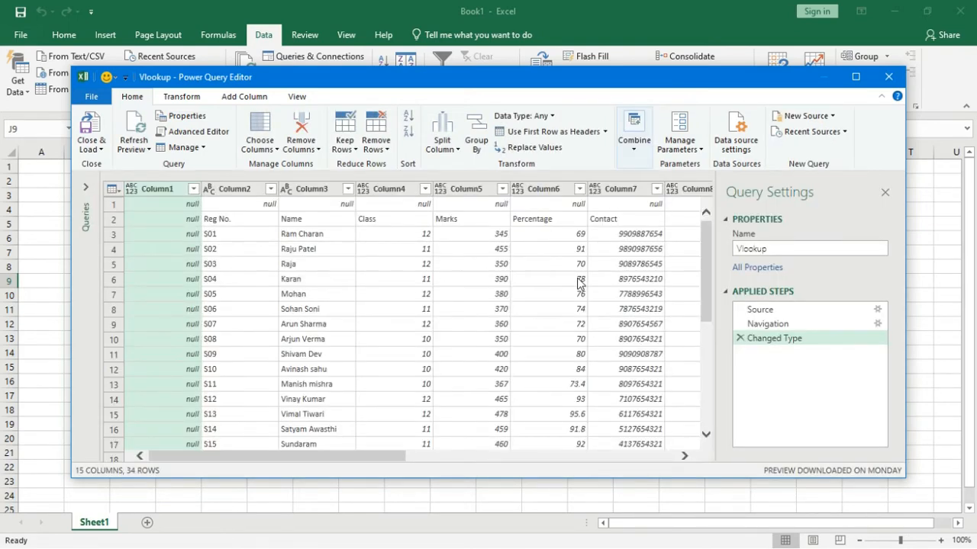
drag(701, 257, 701, 236)
click(888, 76)
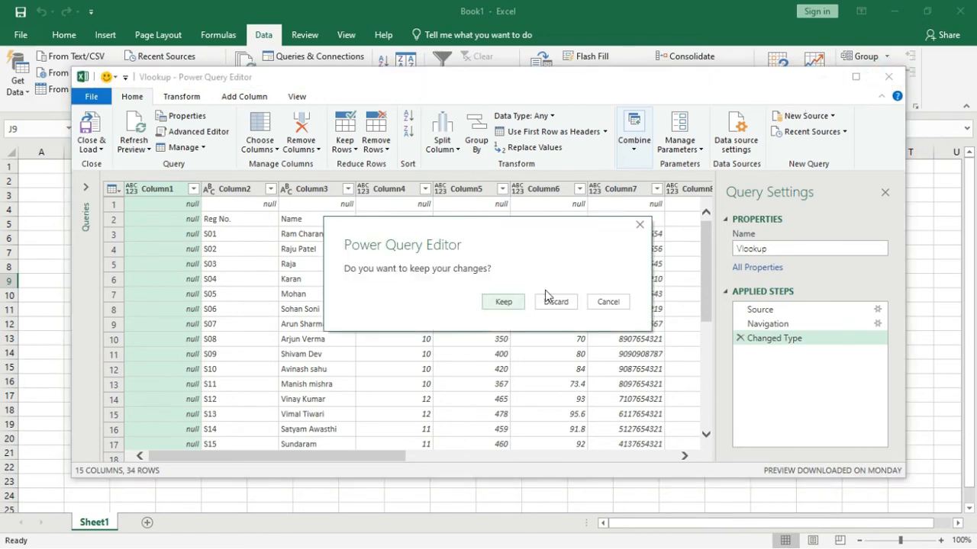
click(550, 302)
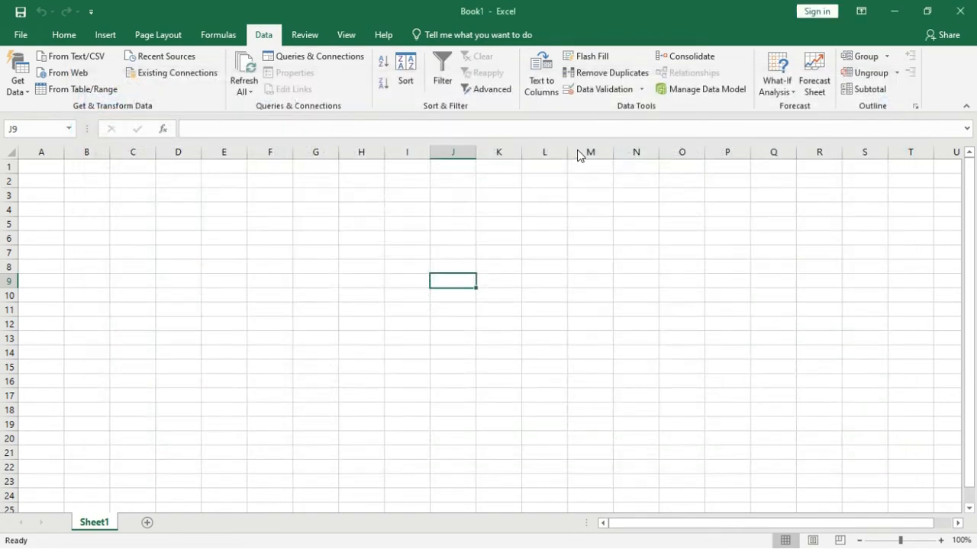
Import the Vlookup sheet from the lookup.xlsx workbook and load it into a new worksheet
click(31, 96)
mouse_move(115, 114)
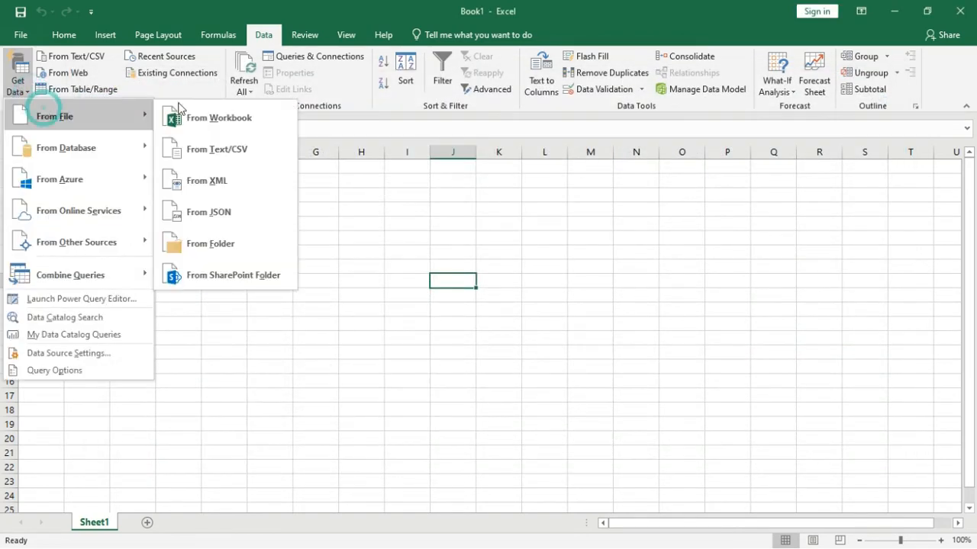
click(194, 116)
click(263, 197)
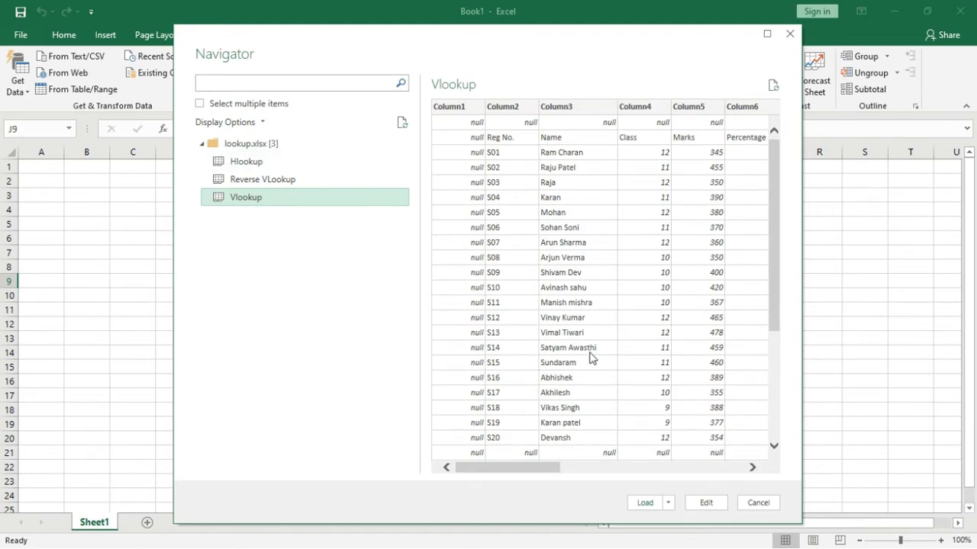
click(645, 504)
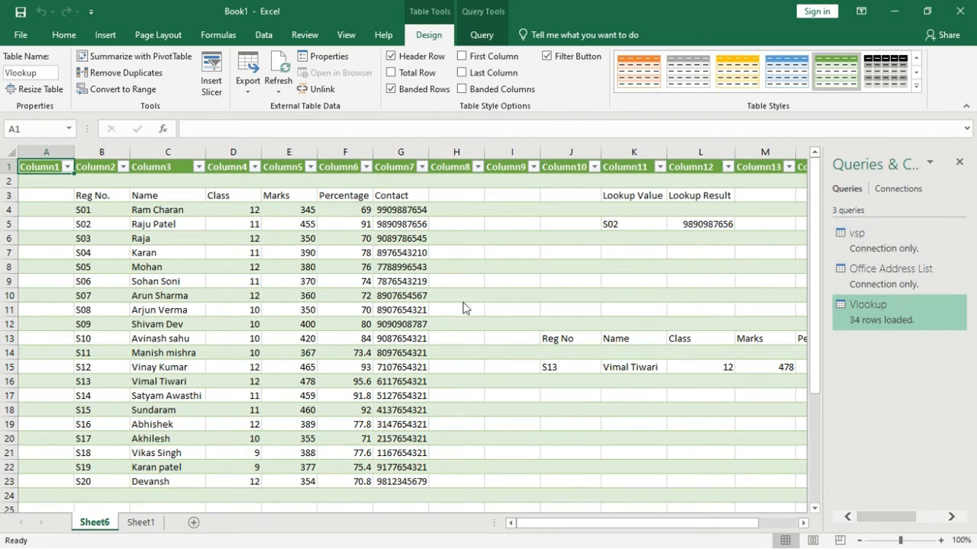
Examine the preview and load details of the Vlookup query
mouse_move(897, 274)
mouse_move(875, 306)
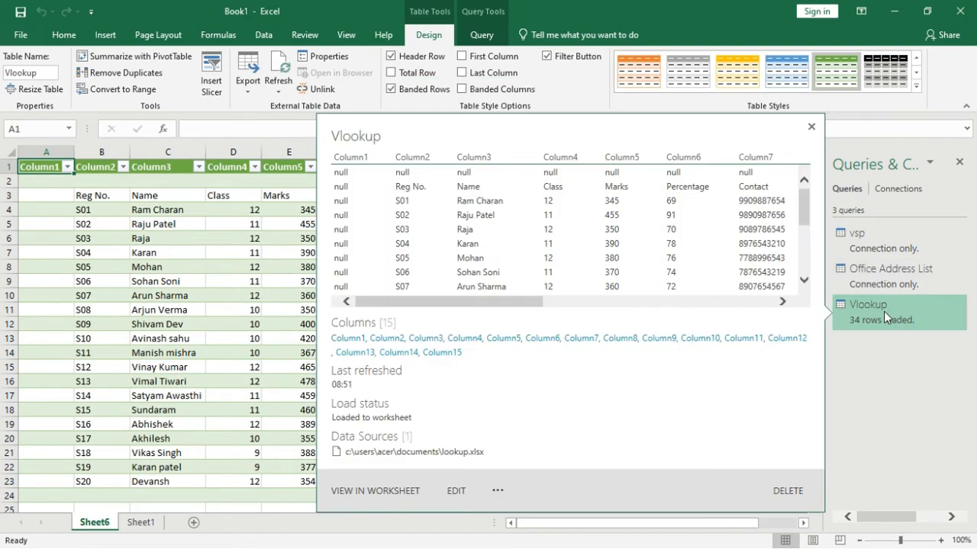
click(883, 311)
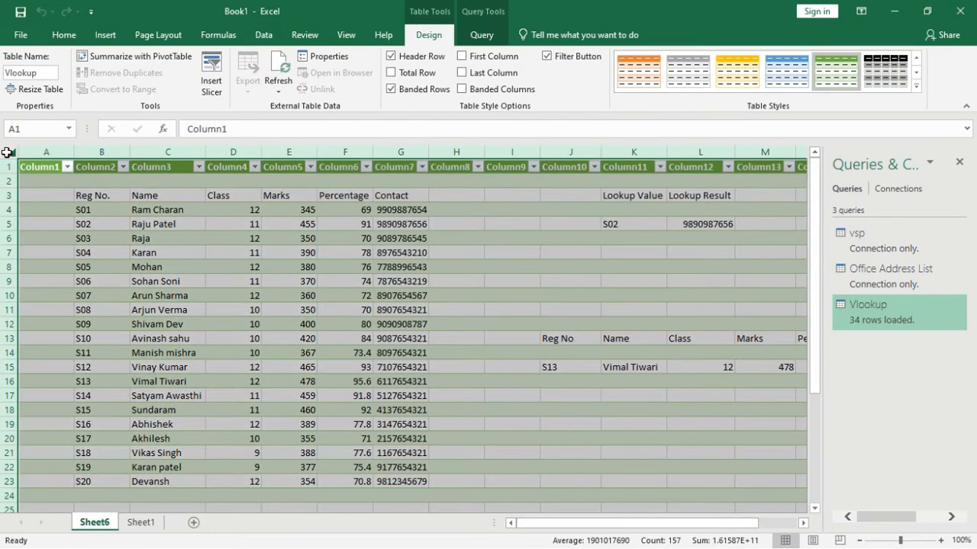
Clear all contents and formatting from the whole worksheet holding the loaded Vlookup table
click(64, 34)
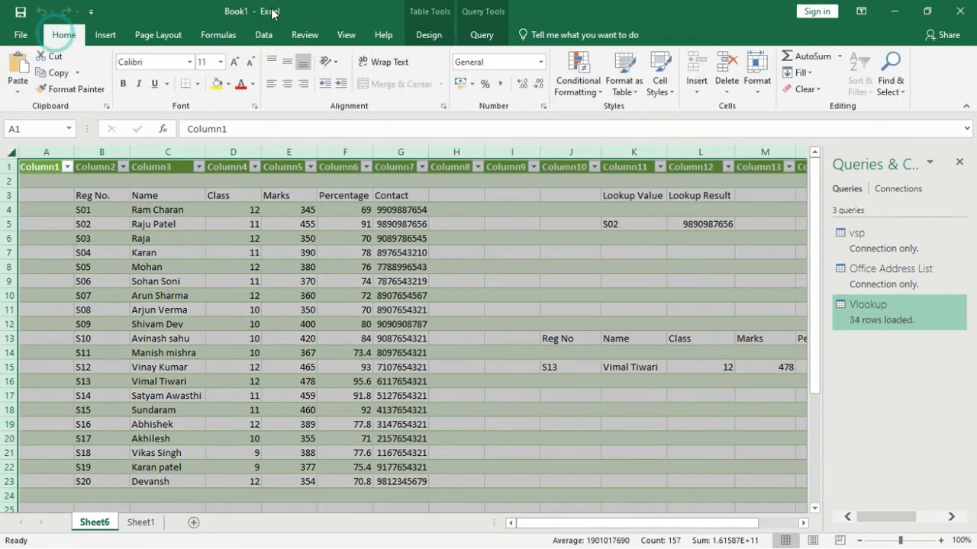
click(806, 89)
click(818, 111)
click(168, 224)
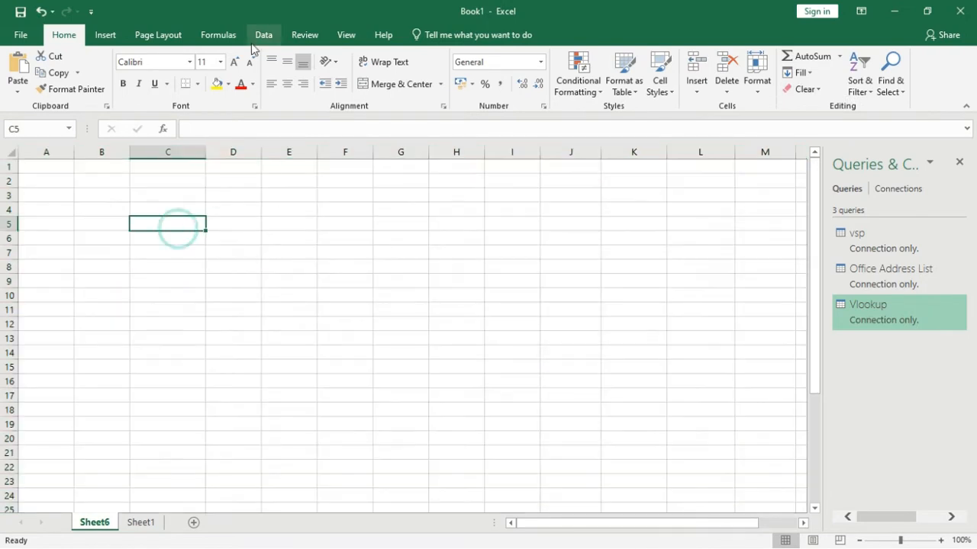
Start a text/CSV file import and open vsp.txt from the Desktop
click(258, 38)
click(18, 76)
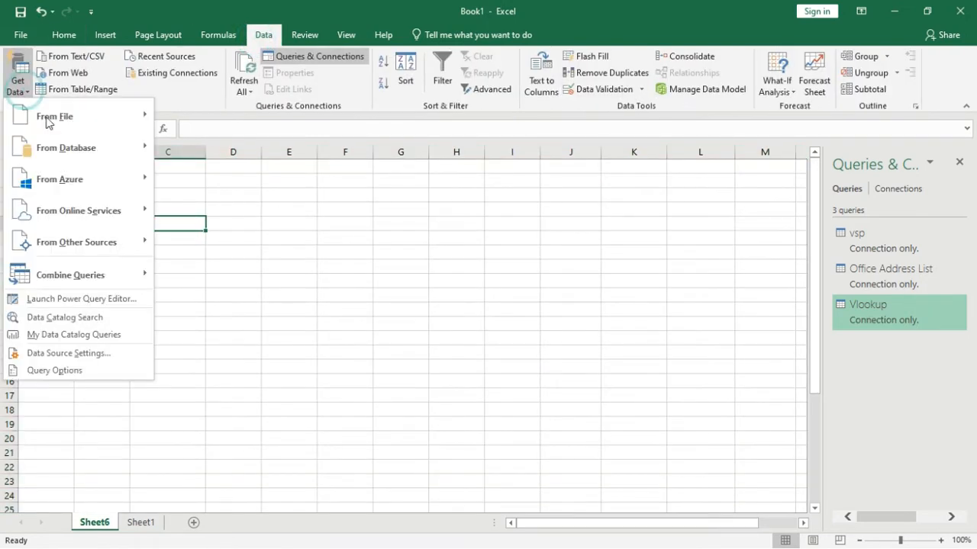
mouse_move(51, 126)
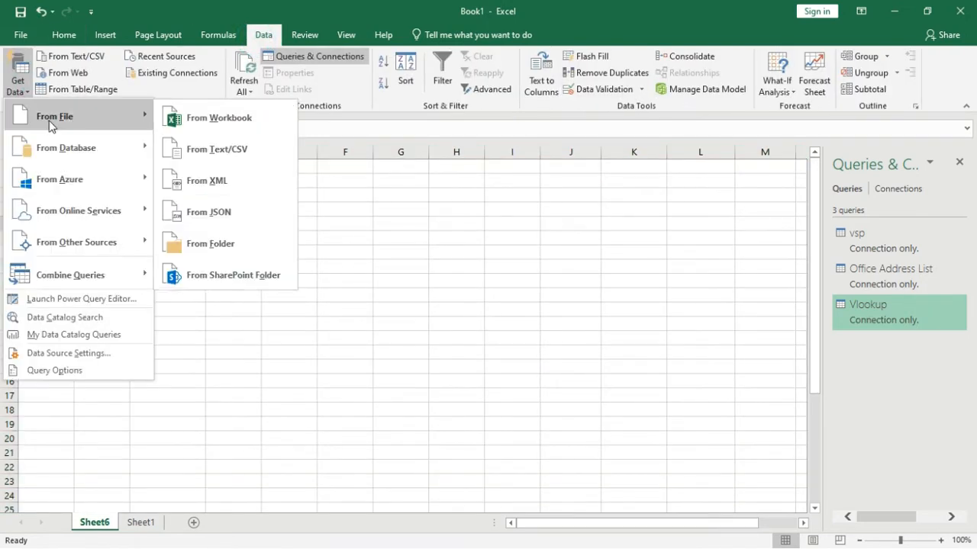
click(220, 151)
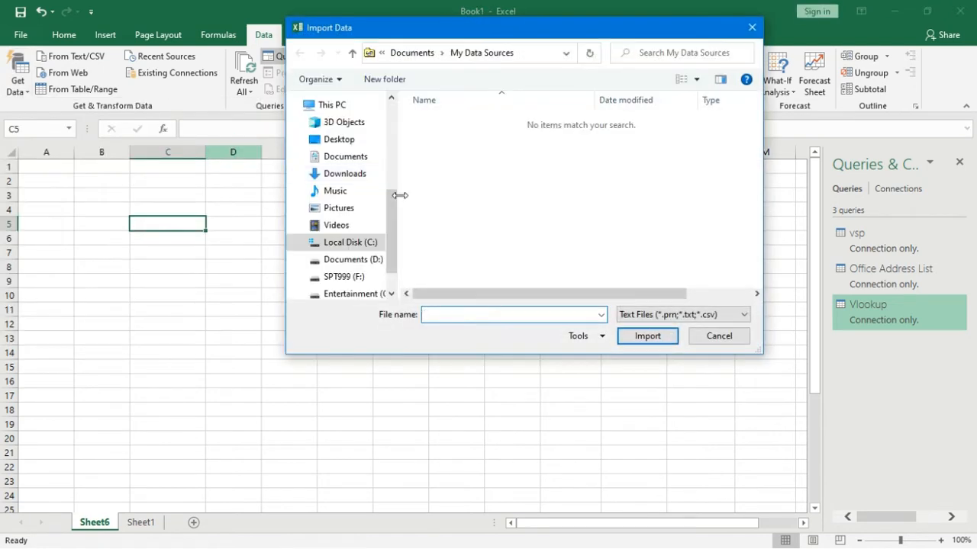
click(365, 146)
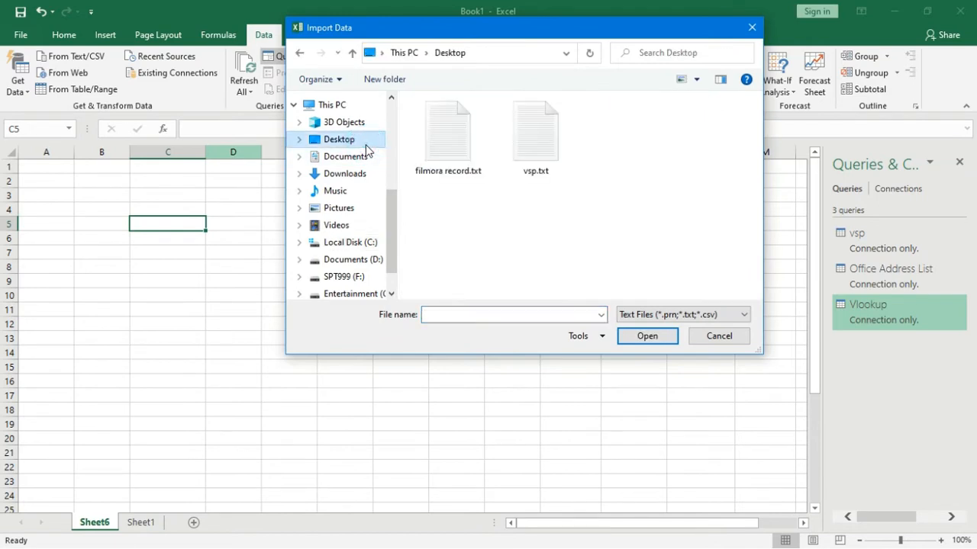
double_click(548, 151)
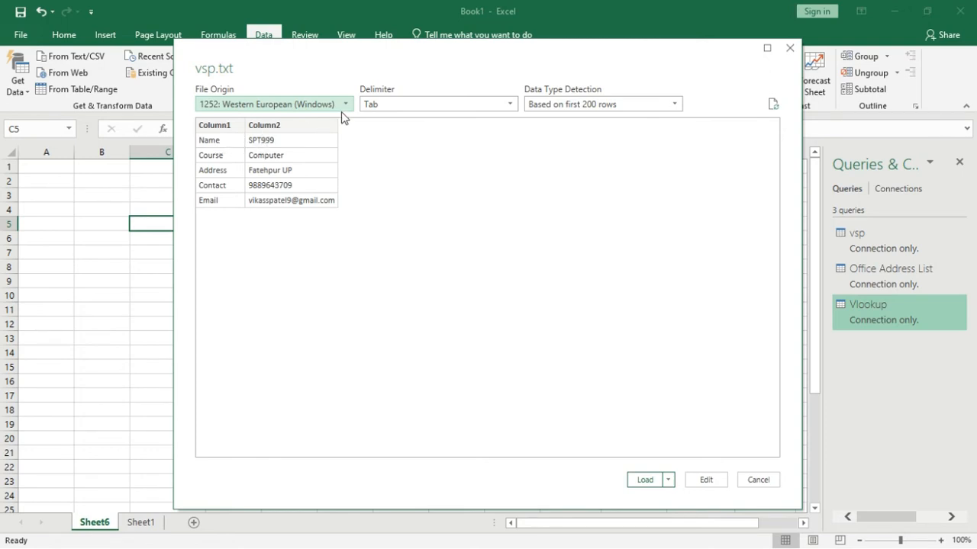
Try Comma and Space as the delimiter for the vsp.txt preview
click(371, 105)
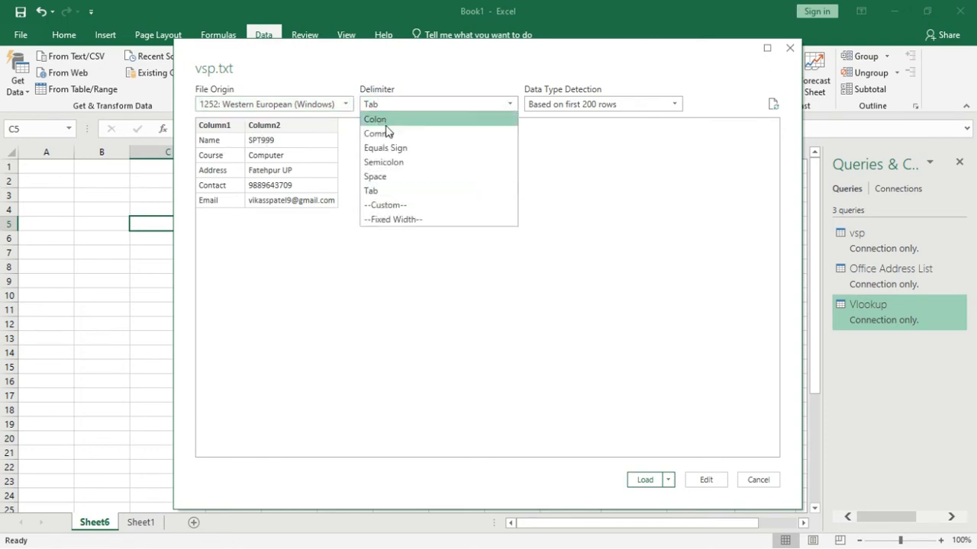
click(384, 134)
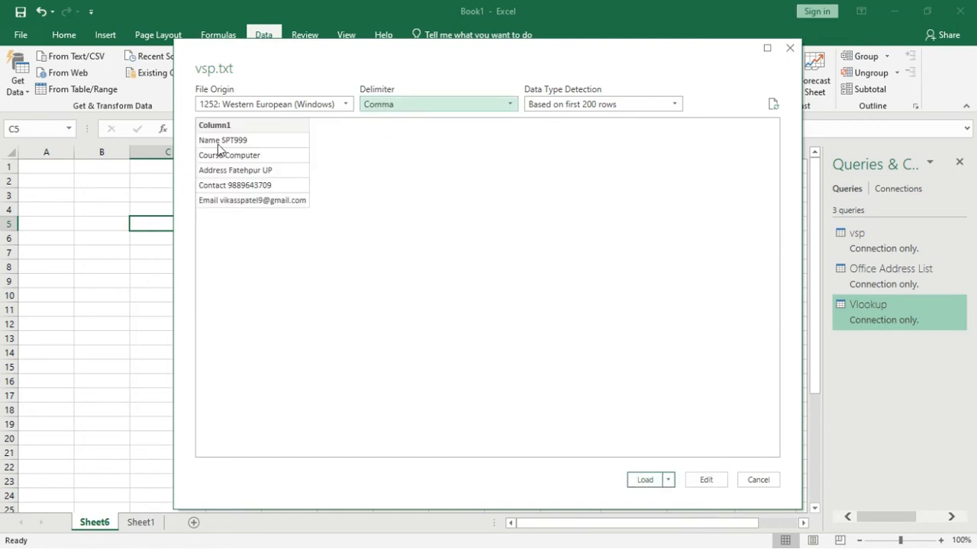
click(400, 106)
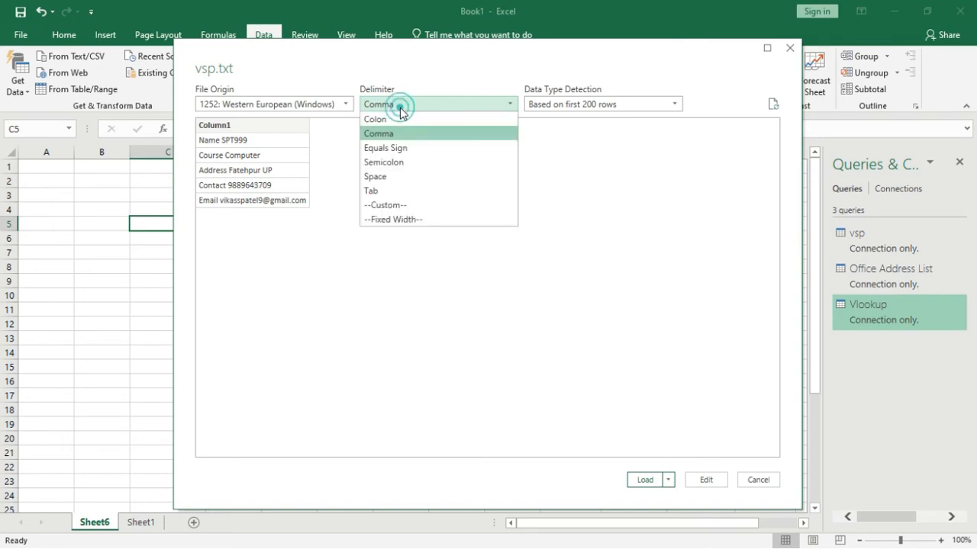
click(386, 178)
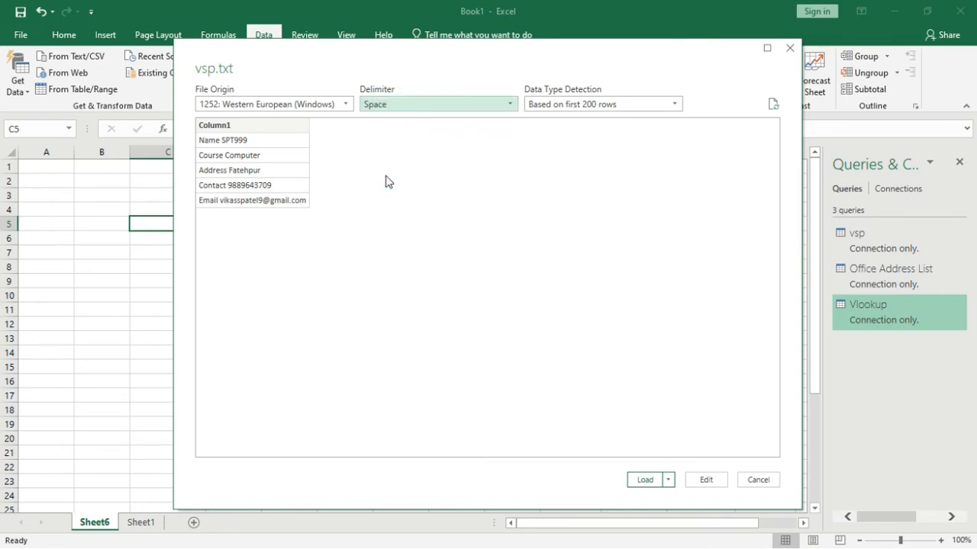
Set the delimiter to Tab and load the vsp.txt data into a new worksheet
click(388, 103)
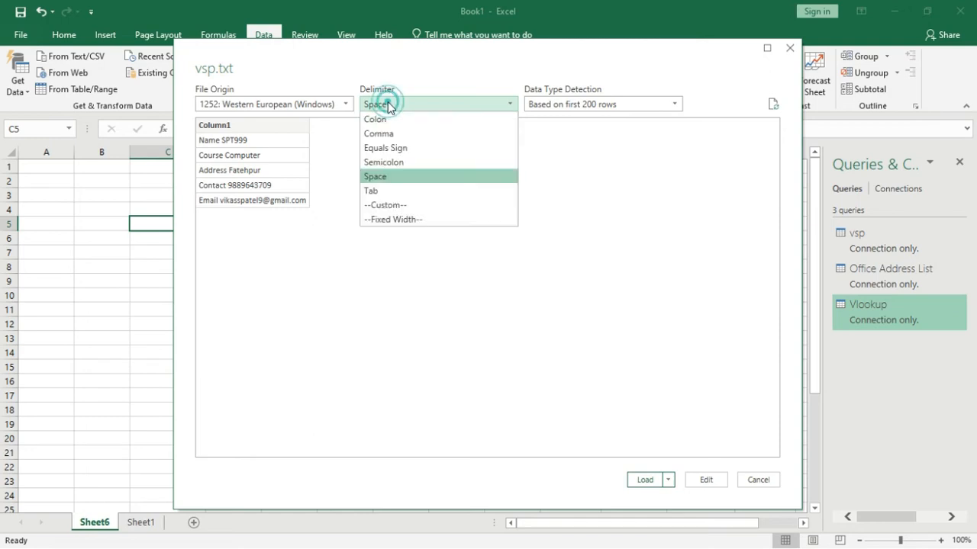
click(383, 192)
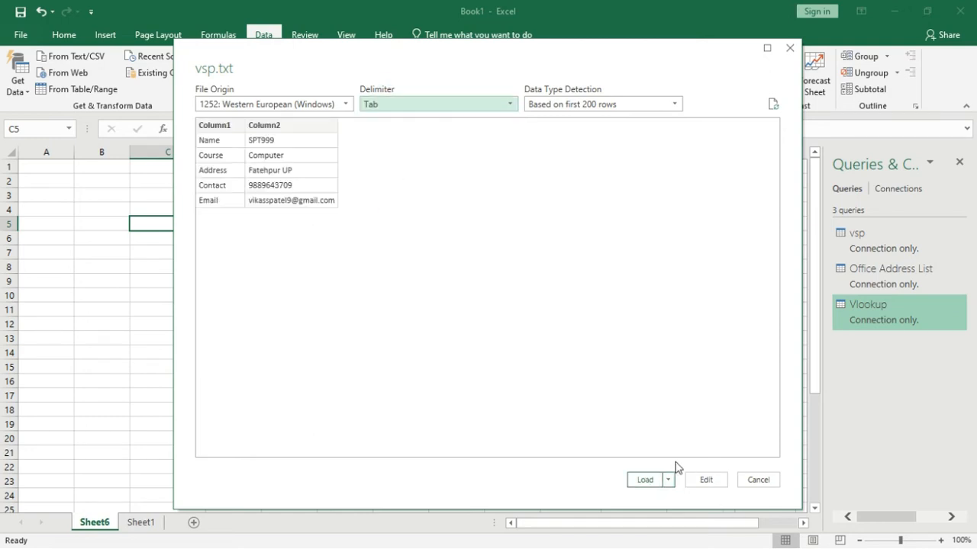
click(645, 480)
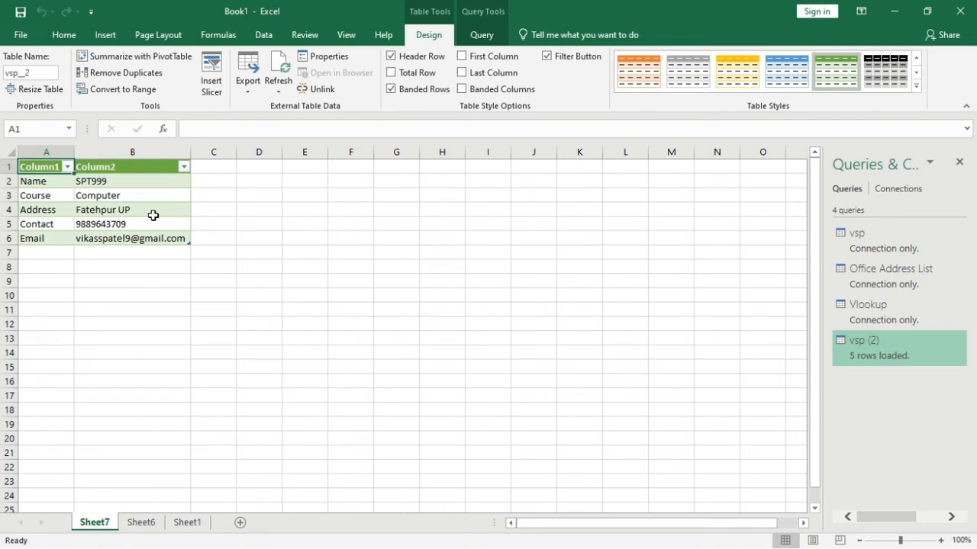
click(123, 206)
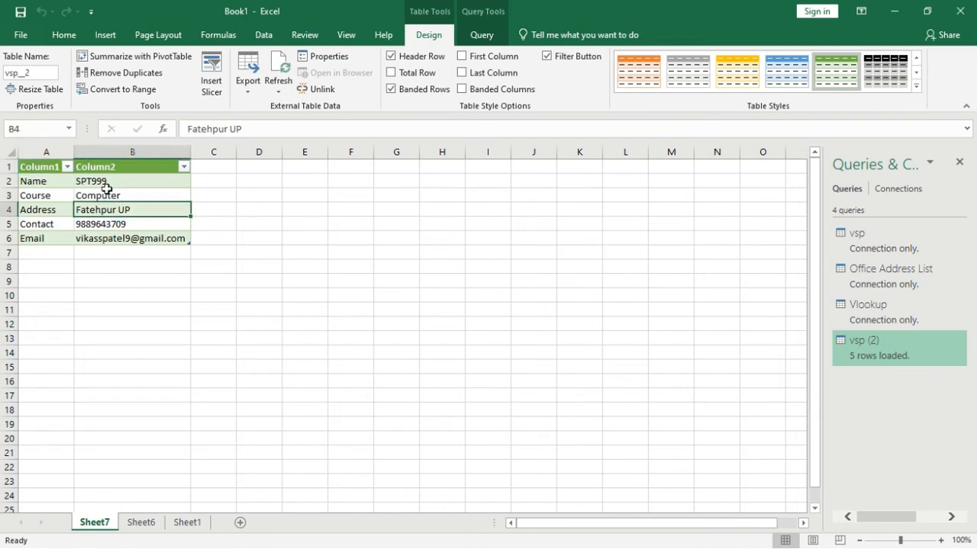
click(111, 180)
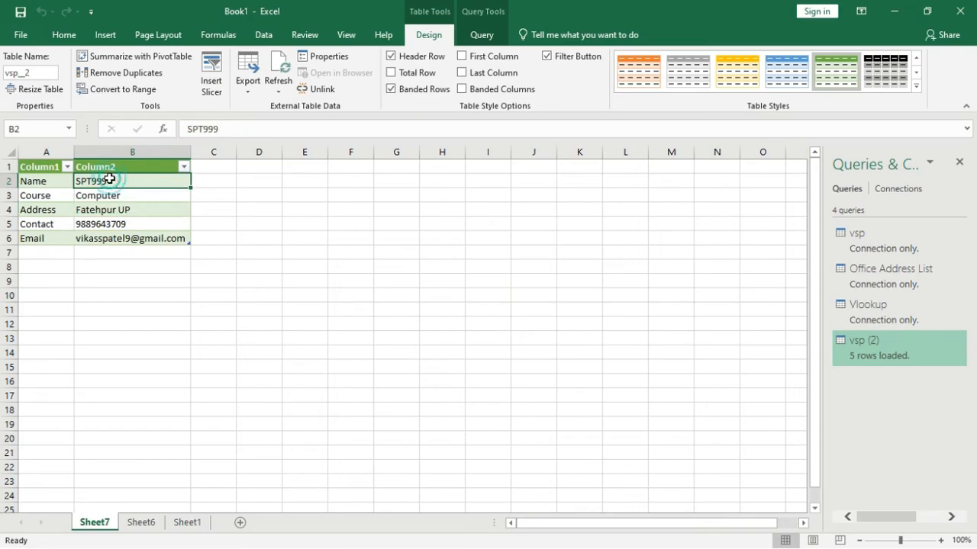
click(895, 11)
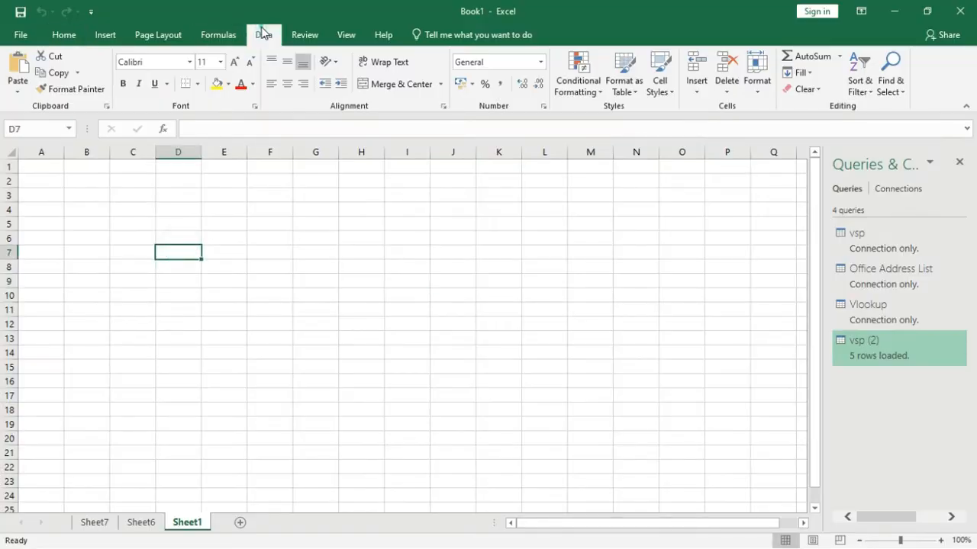
Start a Microsoft Access database import and open abc.mdb from the My Data Sources folder in Documents
click(263, 35)
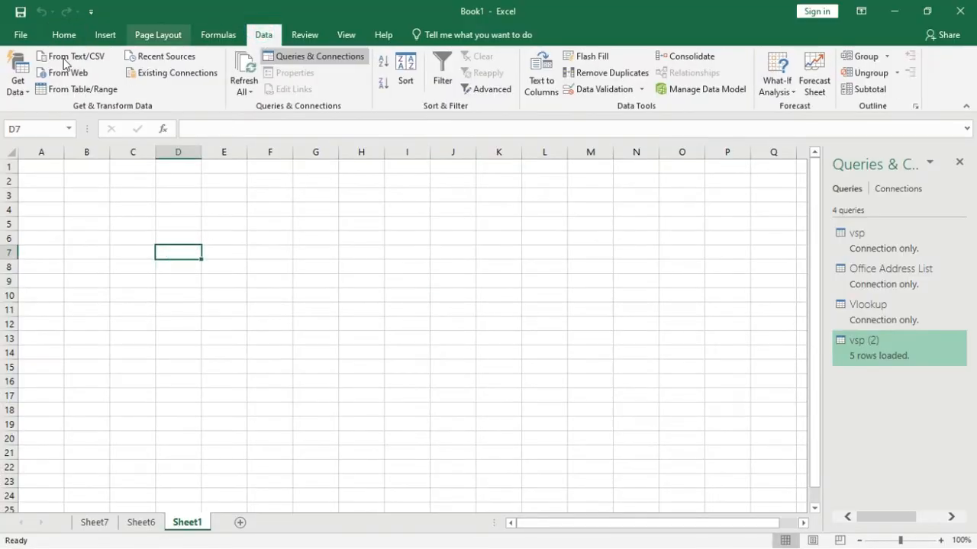
click(19, 82)
mouse_move(46, 149)
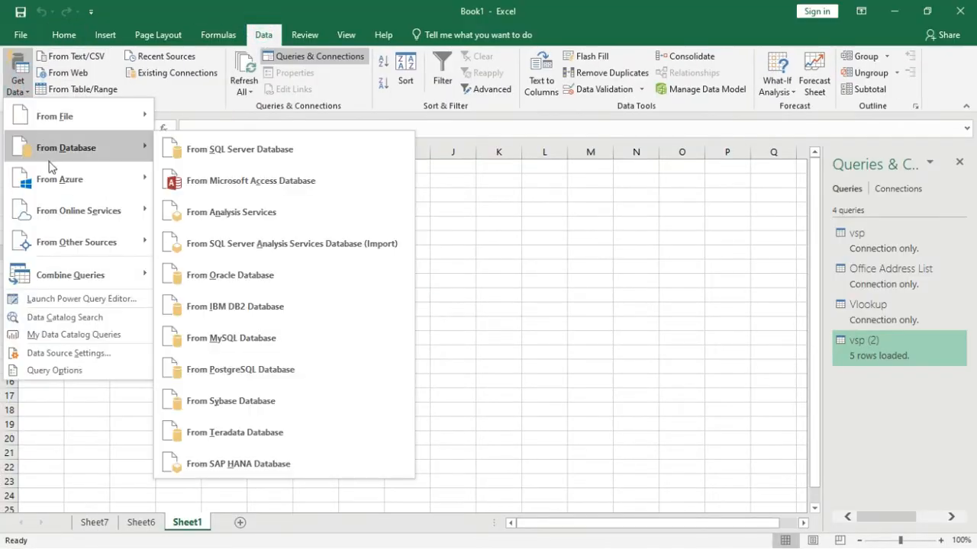
click(255, 183)
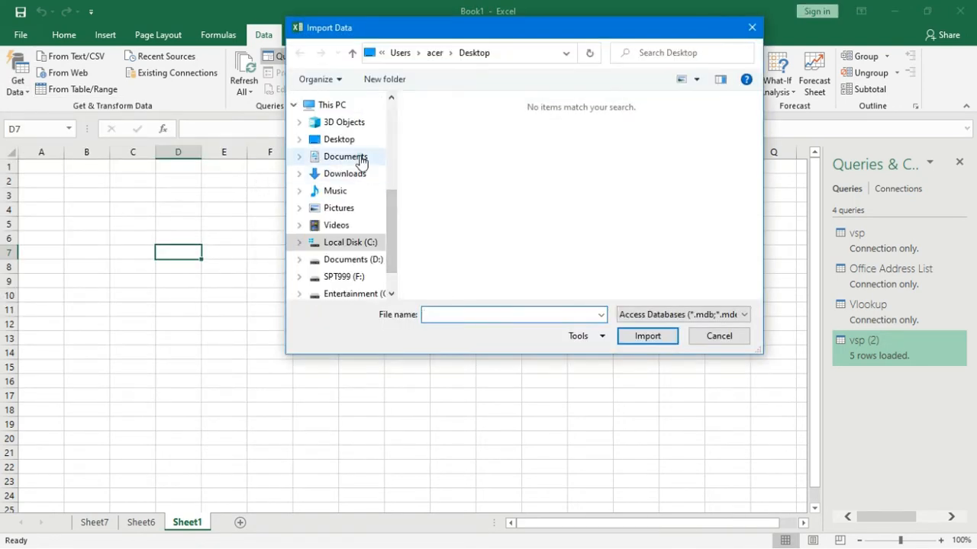
click(356, 157)
double_click(477, 135)
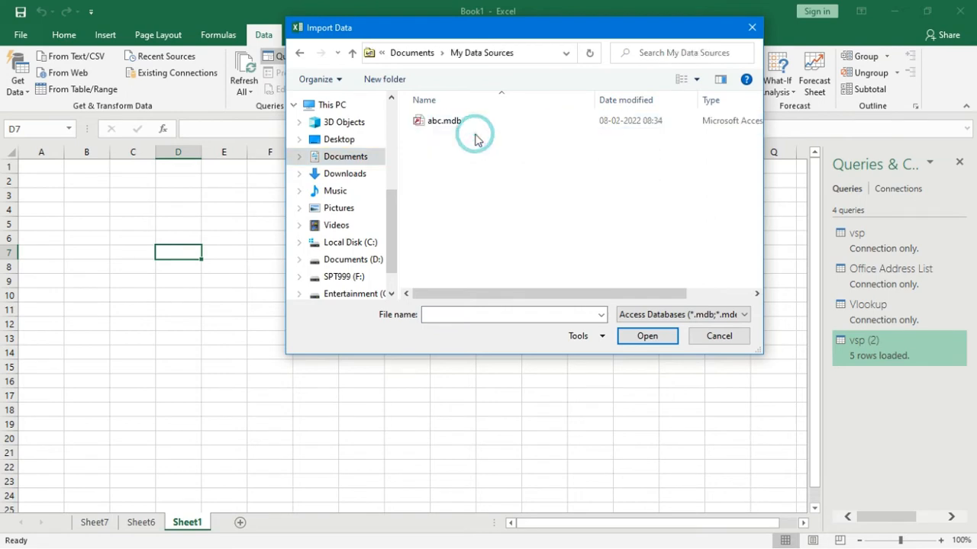
double_click(443, 126)
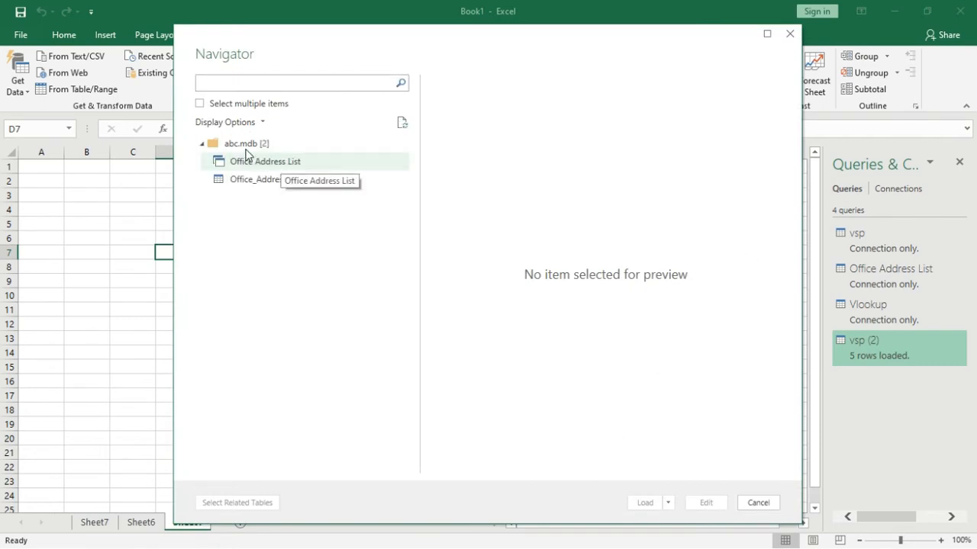
Load the Office Address List item from abc.mdb into a new worksheet and look over the loaded records
click(250, 164)
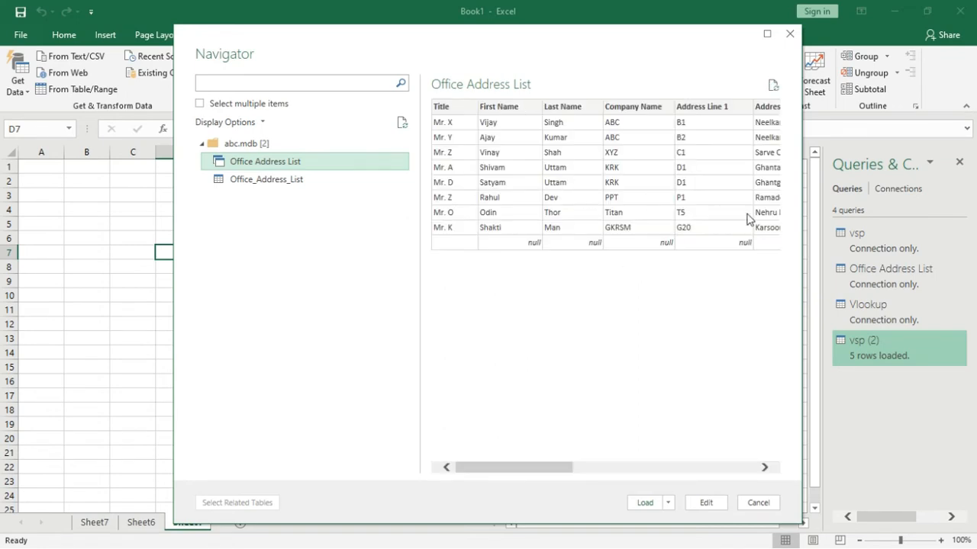
click(645, 503)
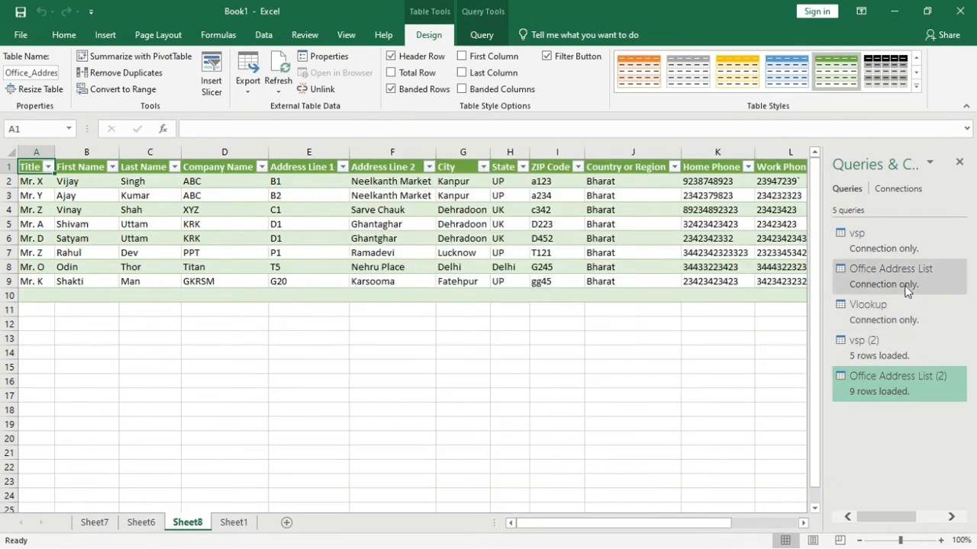
mouse_move(899, 313)
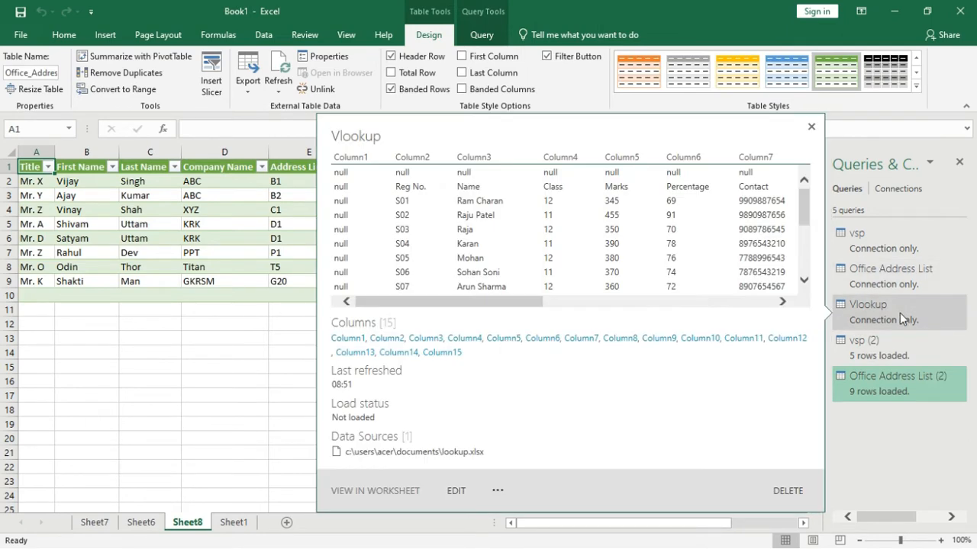
mouse_move(892, 279)
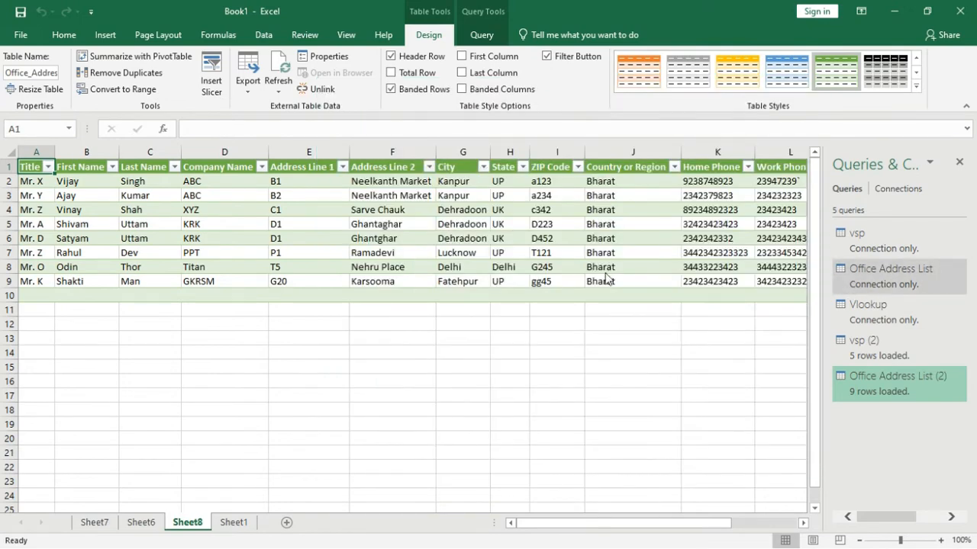
click(174, 239)
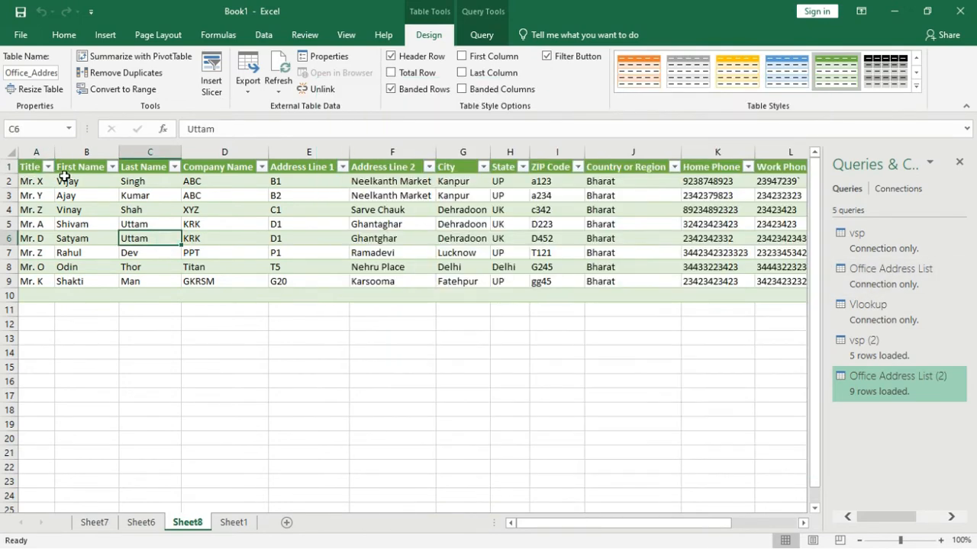
drag(65, 177, 431, 281)
click(468, 367)
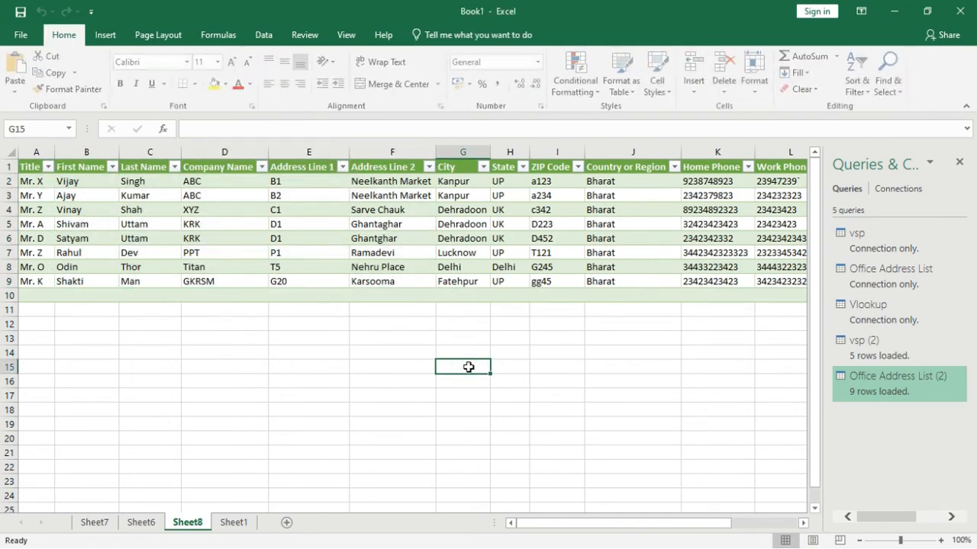
On Sheet1, look through the Get Data source categories, including Azure, Database, Other Sources and Combine Queries
click(234, 523)
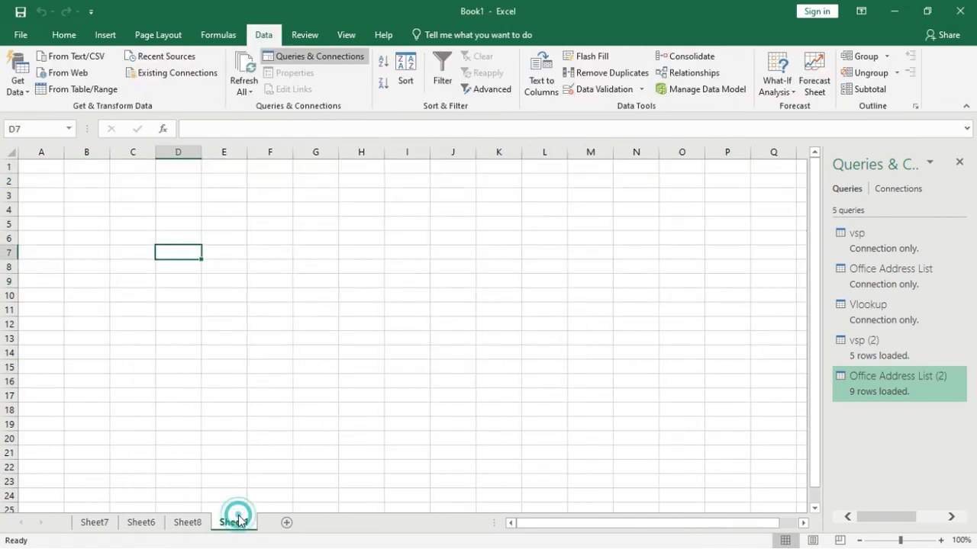
click(27, 92)
mouse_move(50, 173)
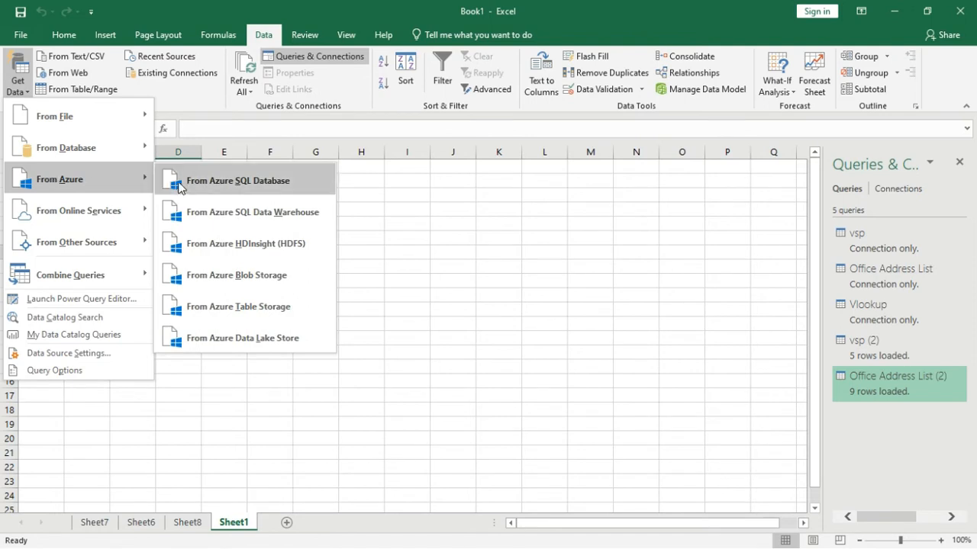
mouse_move(128, 160)
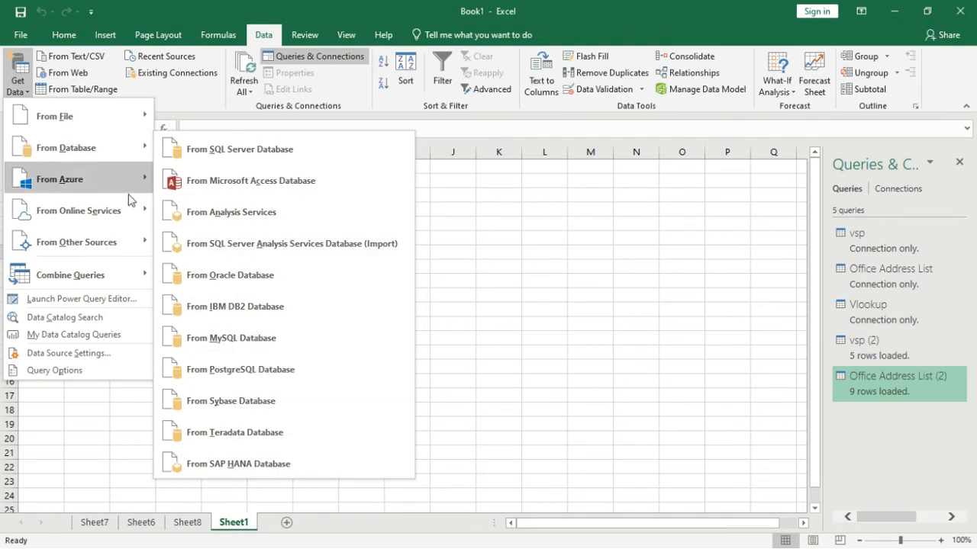
mouse_move(115, 236)
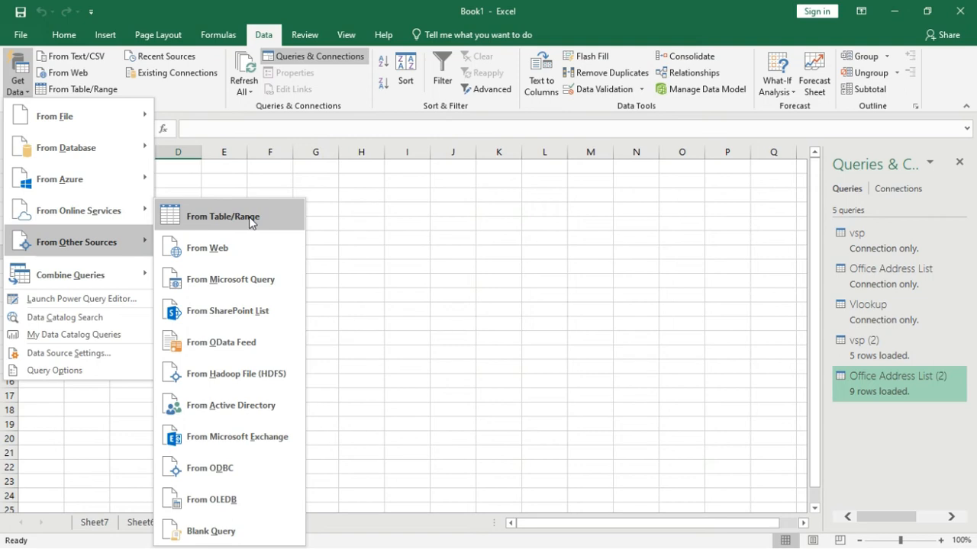
mouse_move(128, 279)
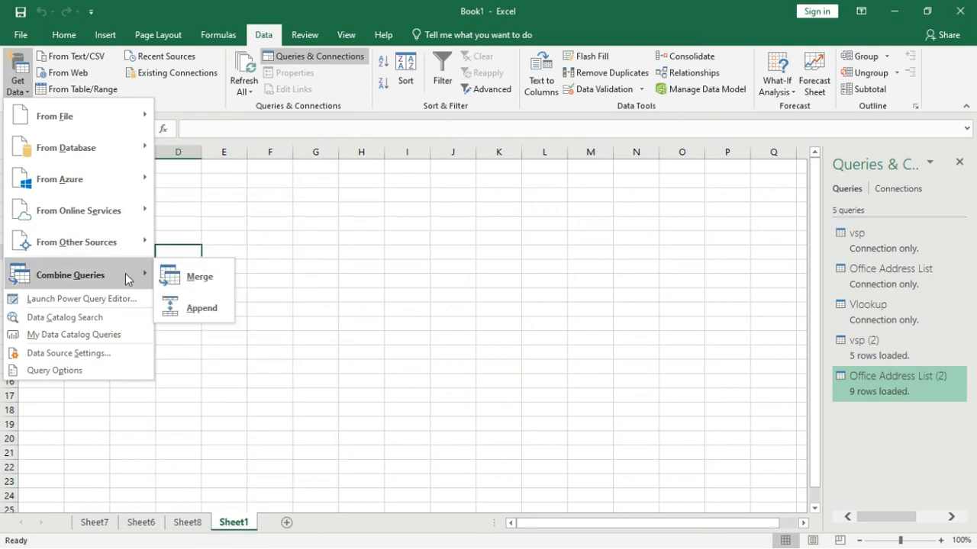
mouse_move(143, 246)
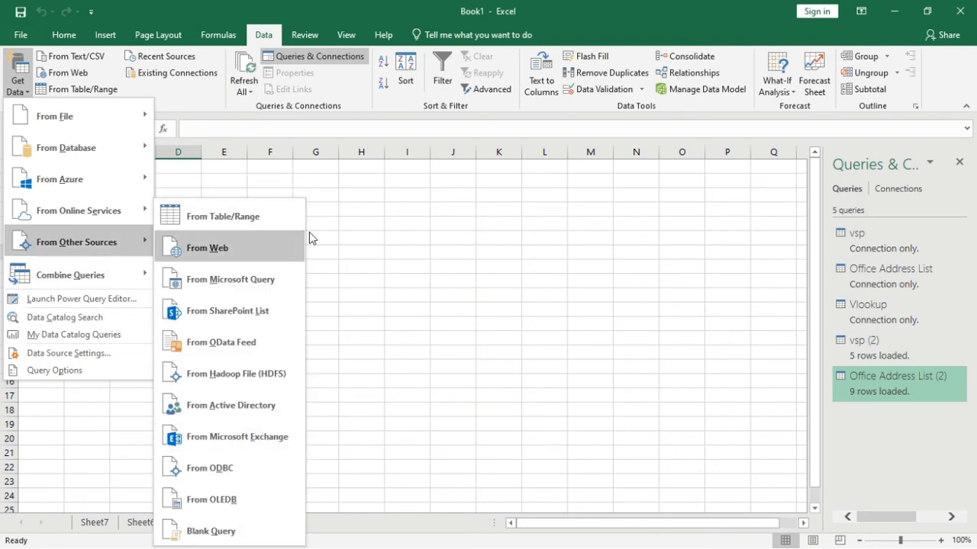
click(356, 238)
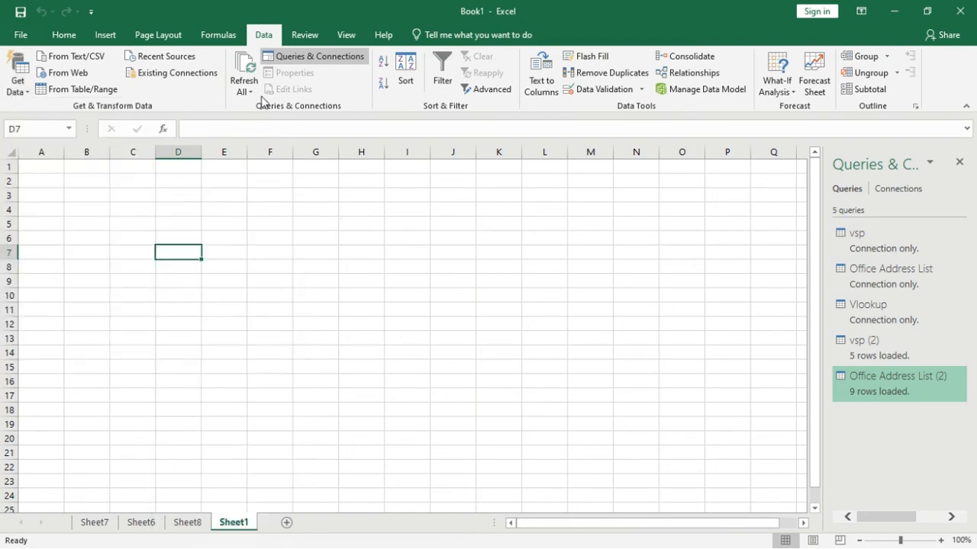
click(229, 203)
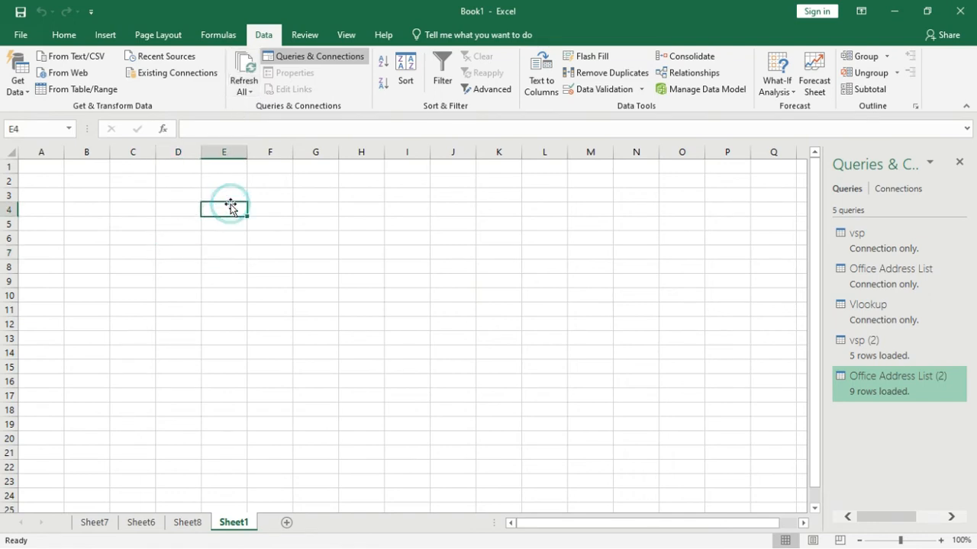
click(295, 237)
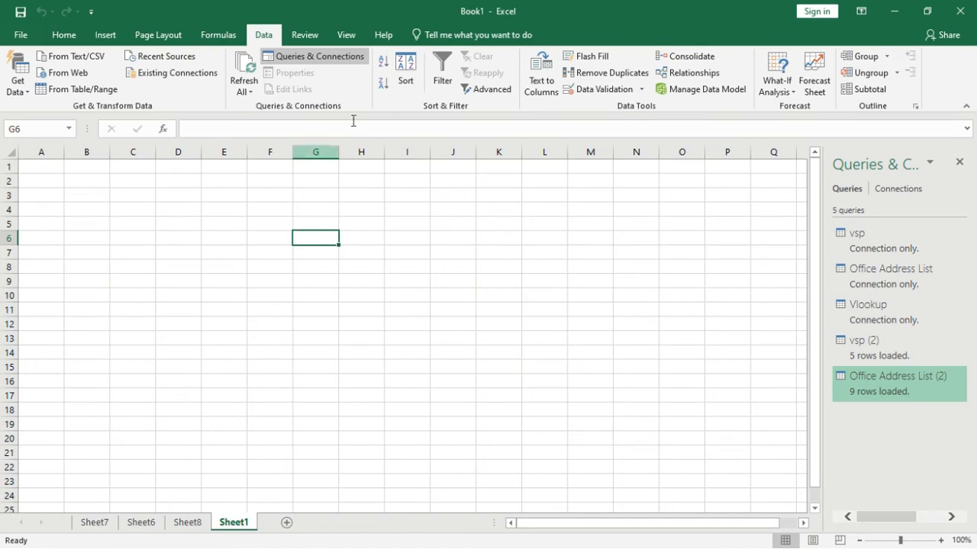
click(279, 283)
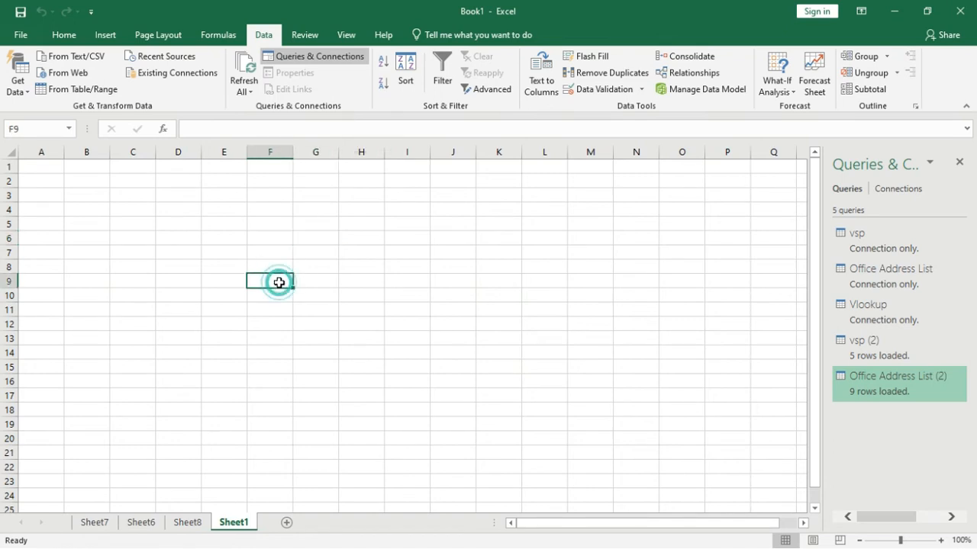
click(263, 237)
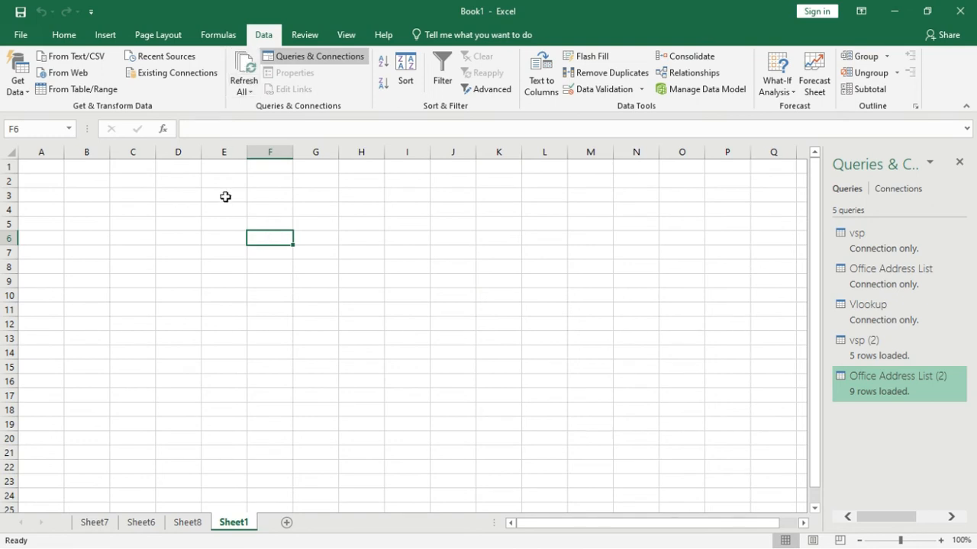
click(278, 220)
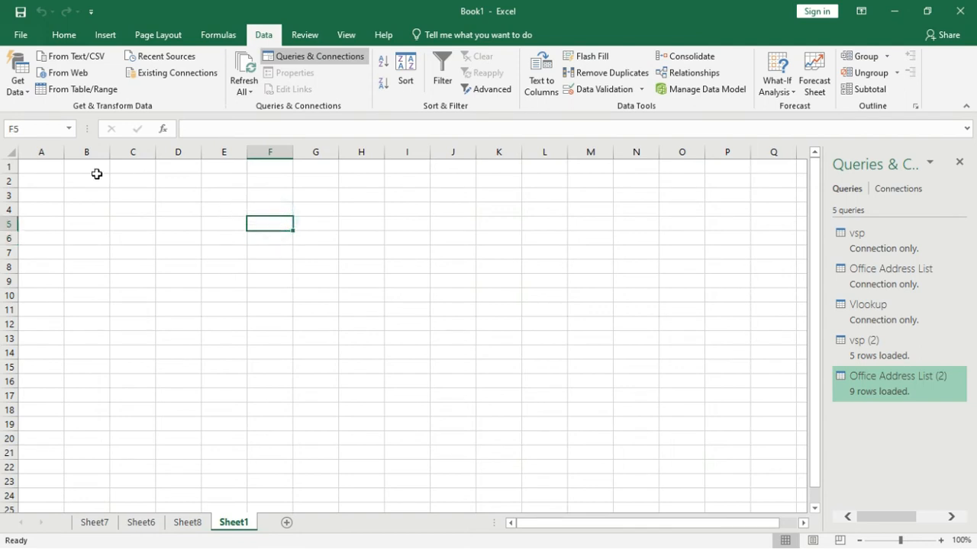
Import the Vlookup sheet of the lookup.xlsx workbook again and load it into a new worksheet
click(23, 91)
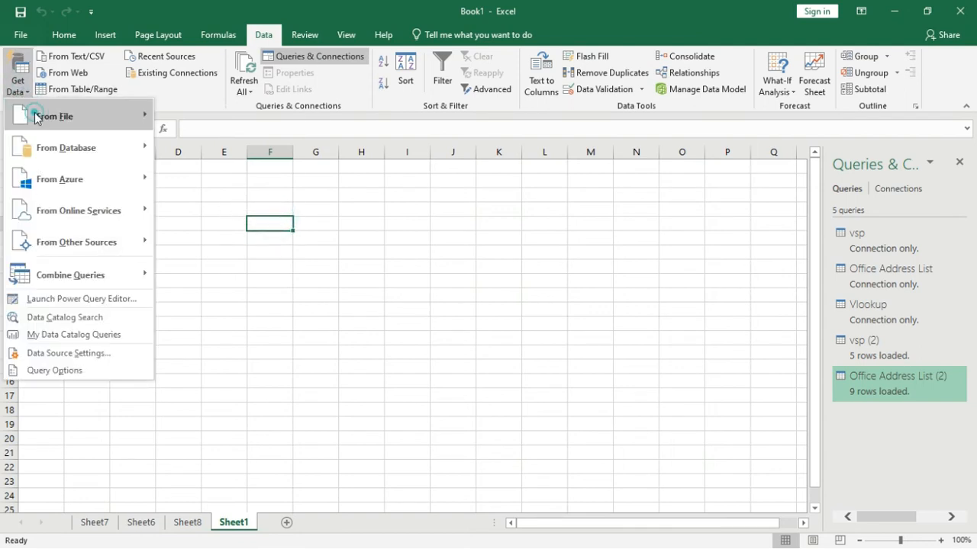
click(46, 116)
click(229, 119)
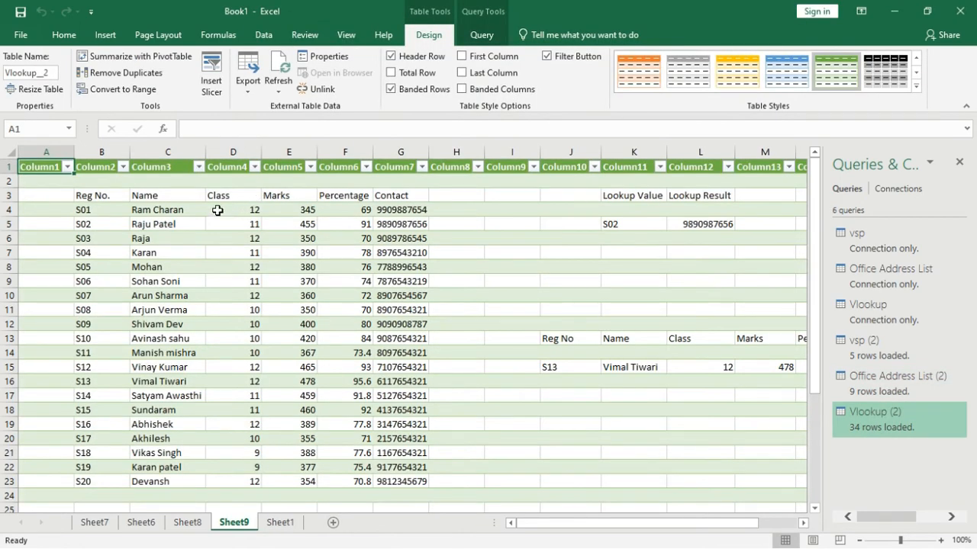
click(177, 205)
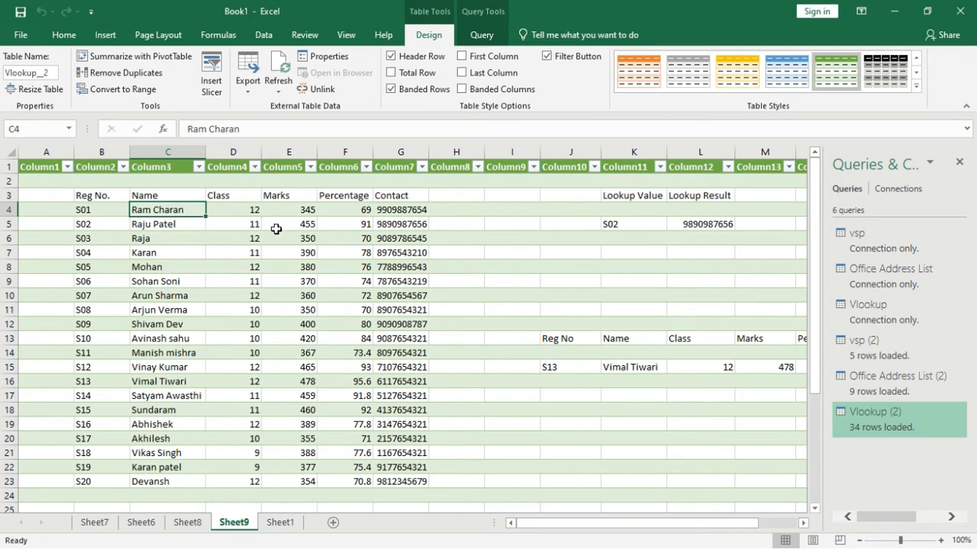
click(289, 210)
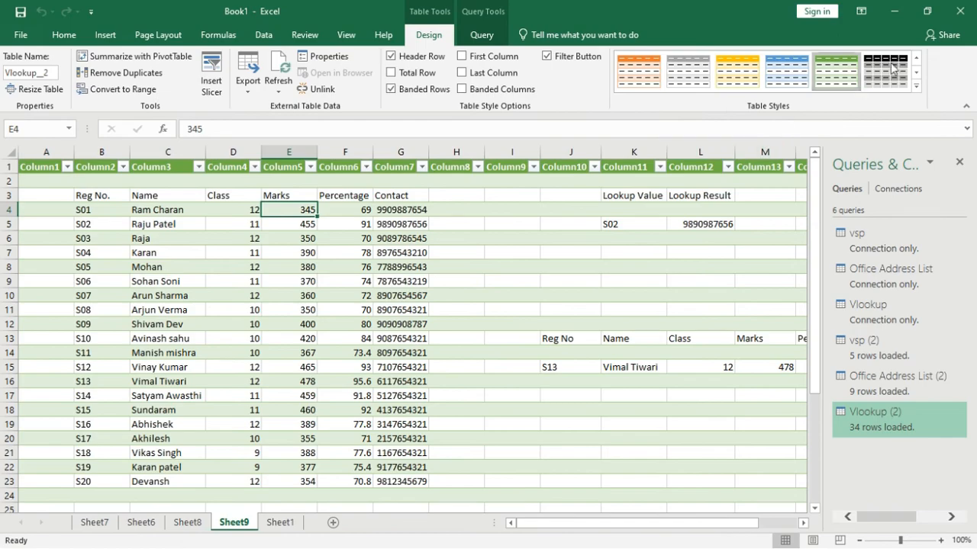
Switch to File Explorer, open the source workbook lookup.xlsx from Documents and go to its Vlookup sheet
click(893, 12)
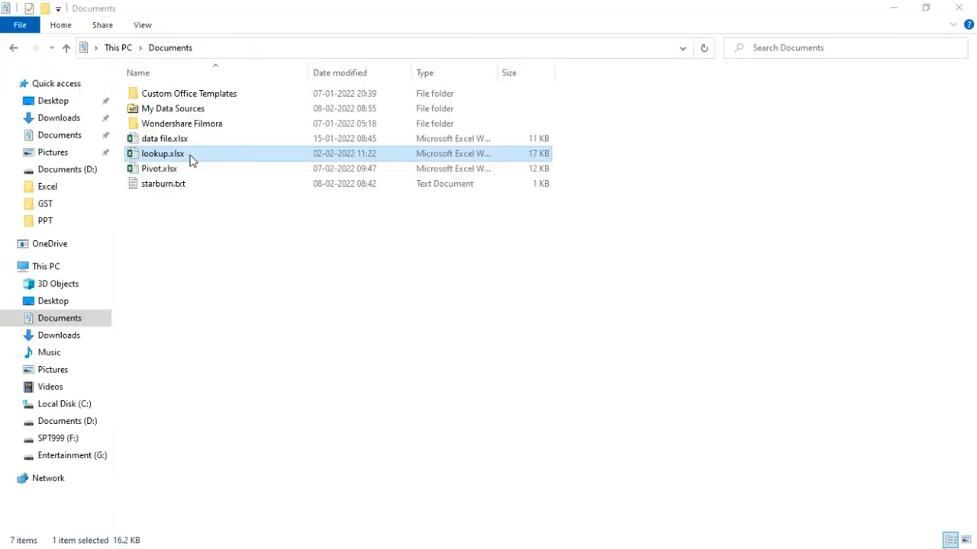
double_click(181, 154)
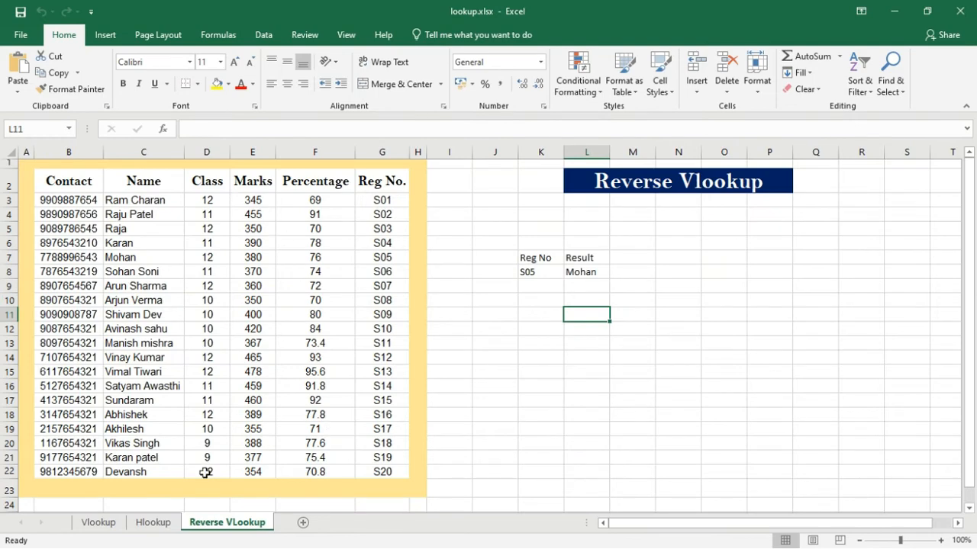
click(99, 523)
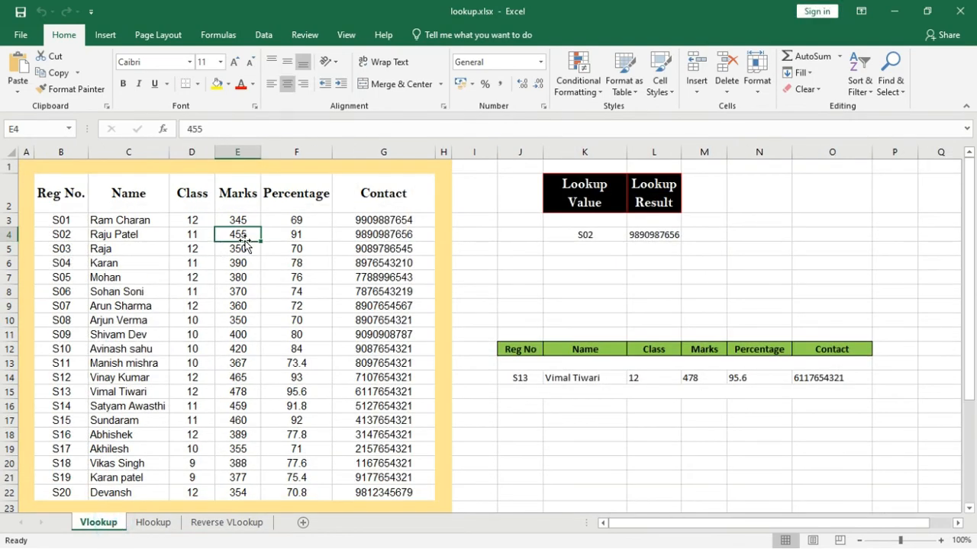
Set the marks of the first student in cell E3 to 435
click(236, 220)
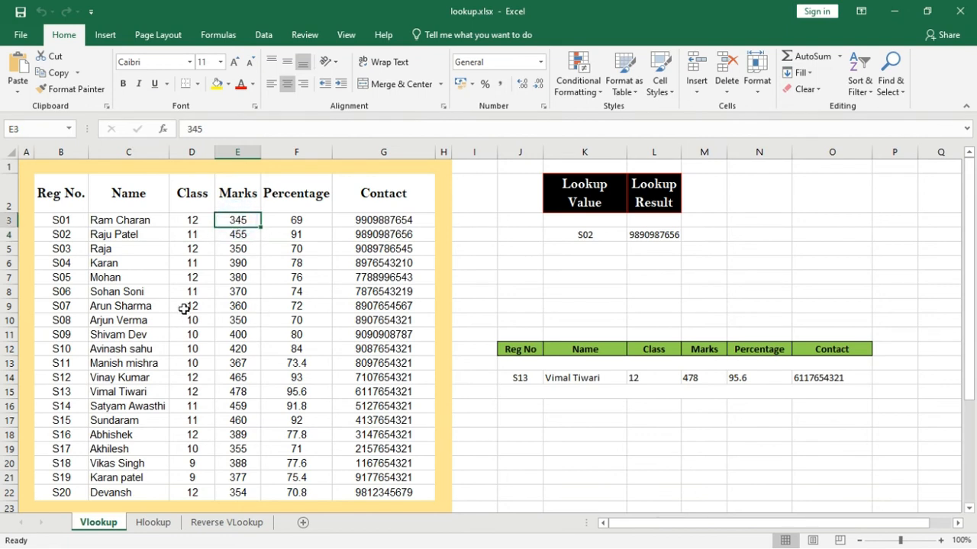
text(435)
key(ctrl+Return)
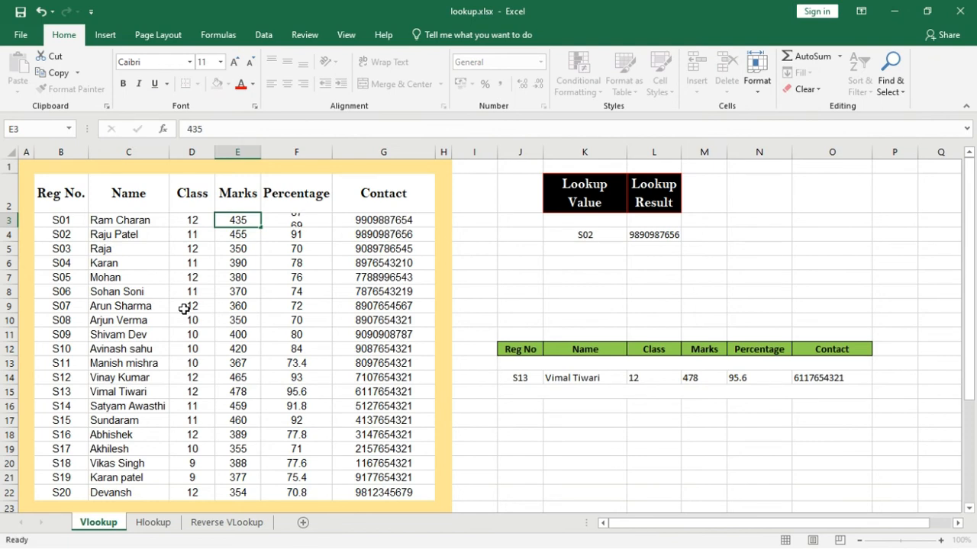
key(Return)
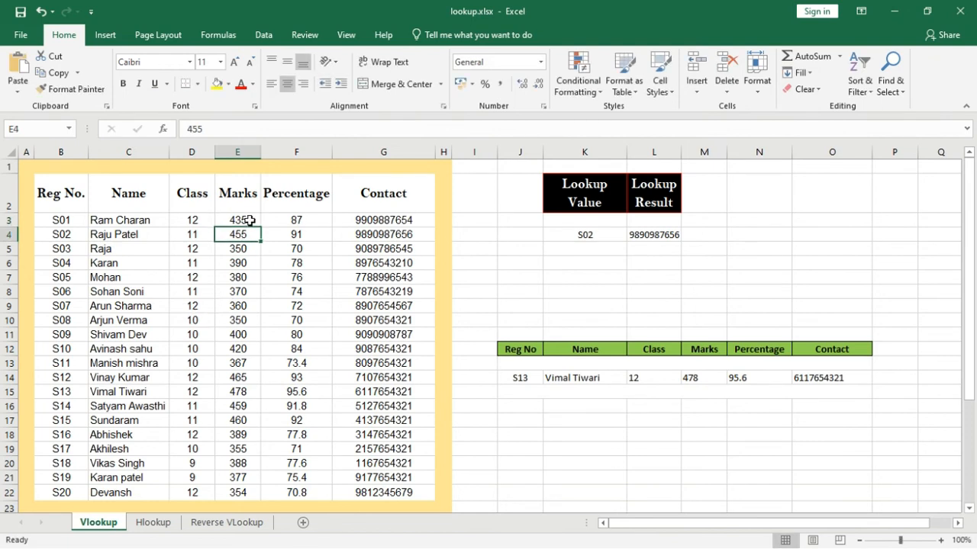
Switch back to the Book1 workbook and refresh the imported Vlookup table on Sheet9
click(274, 222)
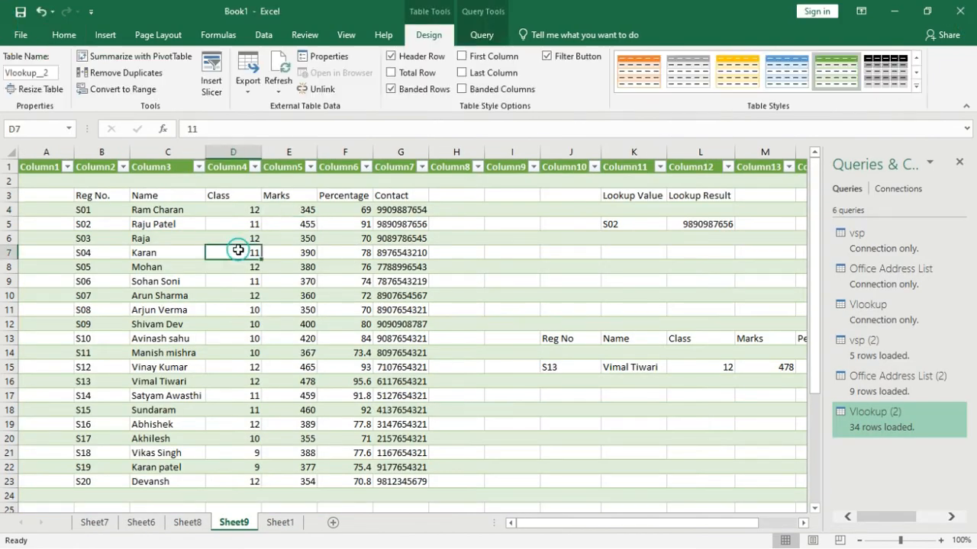
click(334, 235)
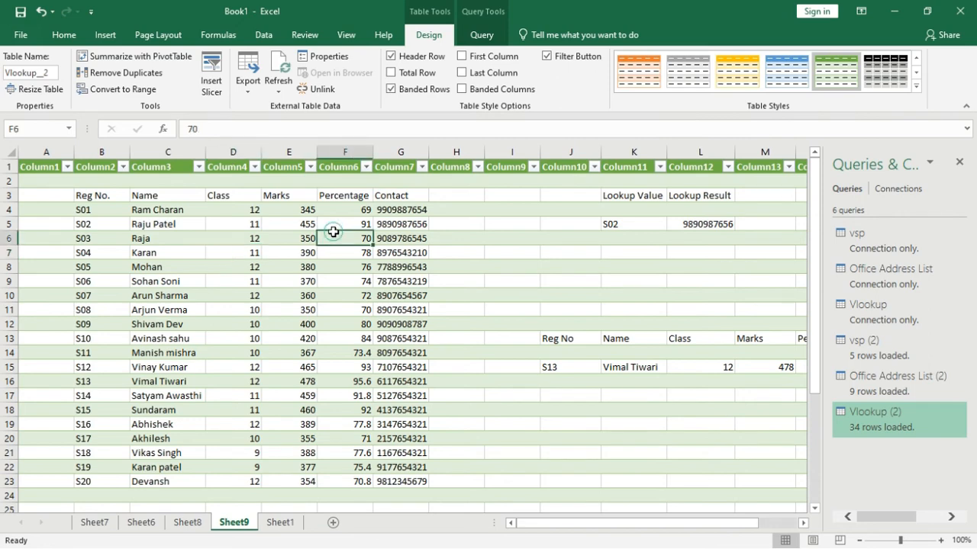
click(279, 90)
click(295, 108)
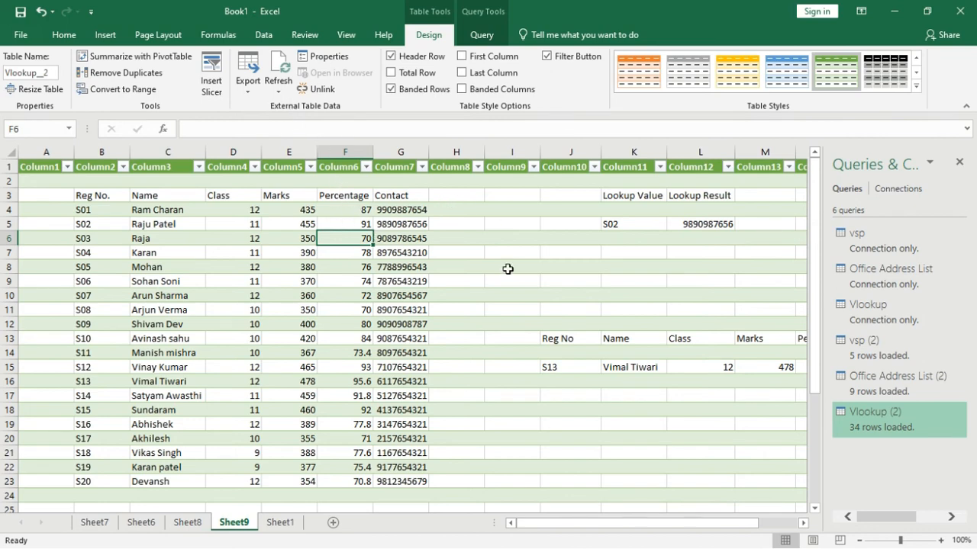
Go to Sheet1 and start a data import from the web
click(280, 523)
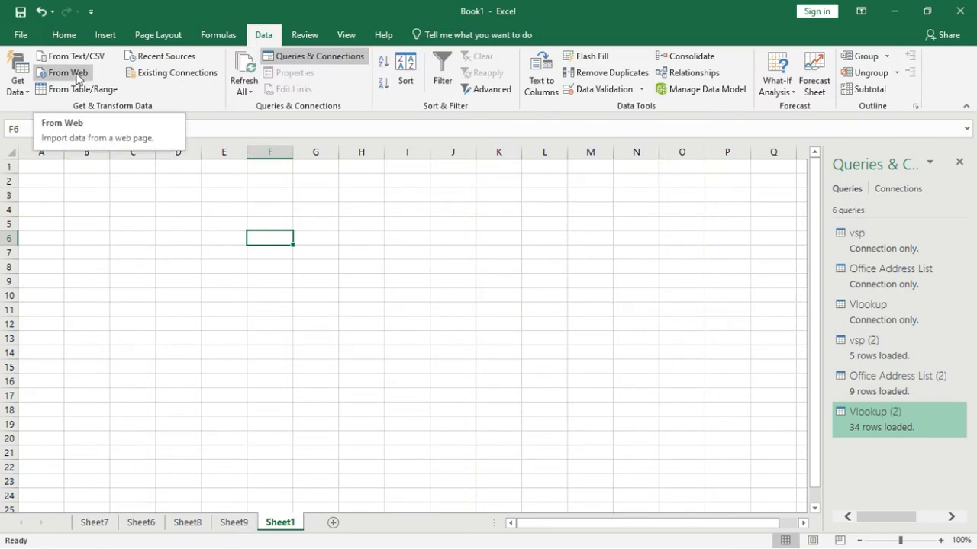
click(77, 75)
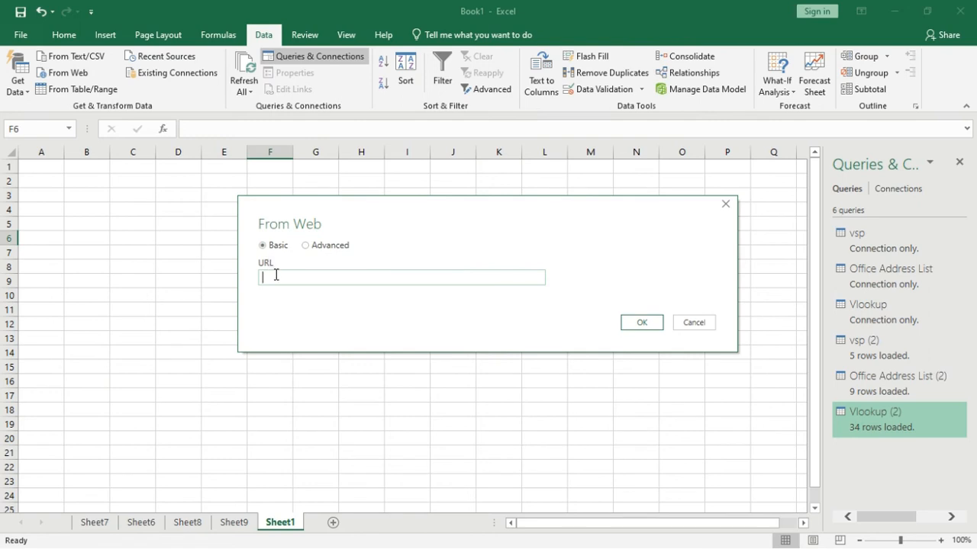
click(275, 274)
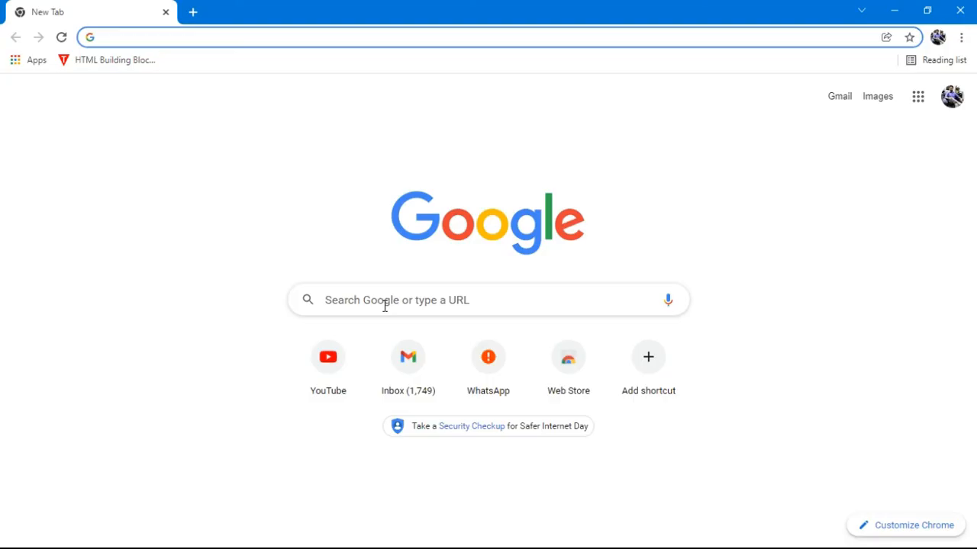
In the Chrome browser, search Google for "What is Excel" and open the Microsoft Excel article on Wikipedia
click(385, 306)
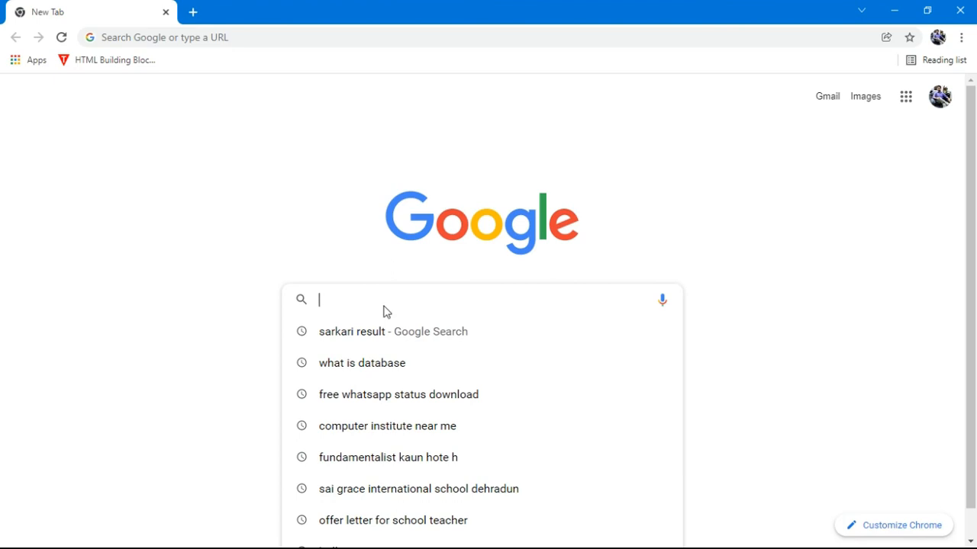
text(What is )
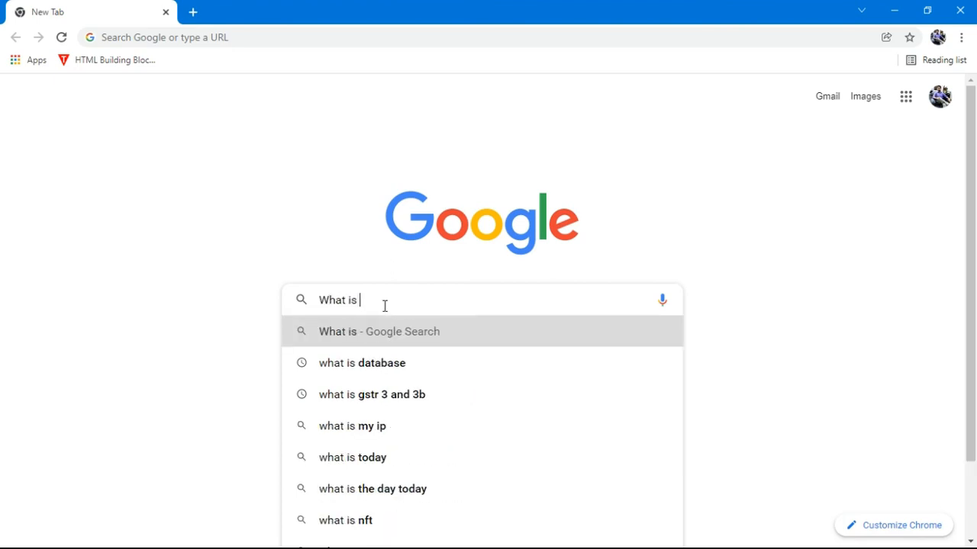
text(Excel)
key(Return)
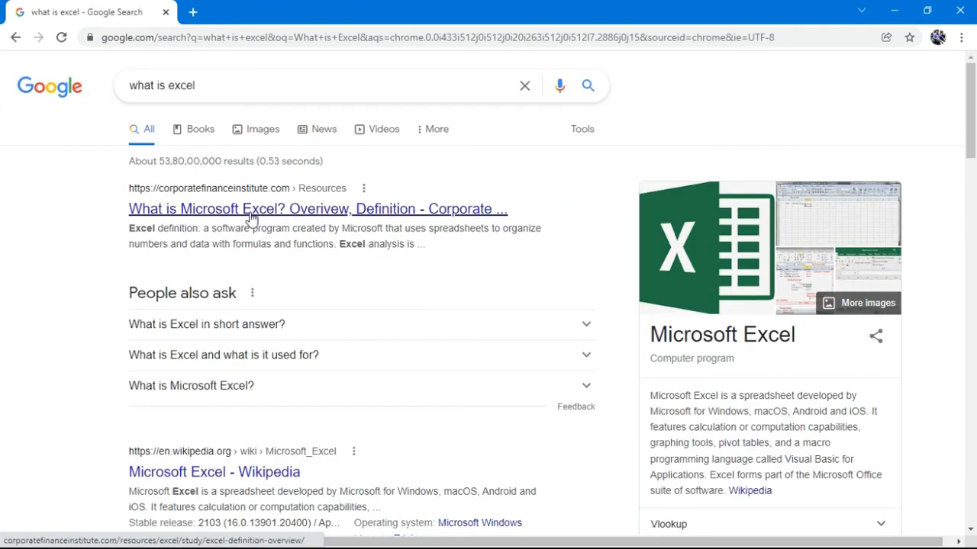
click(197, 473)
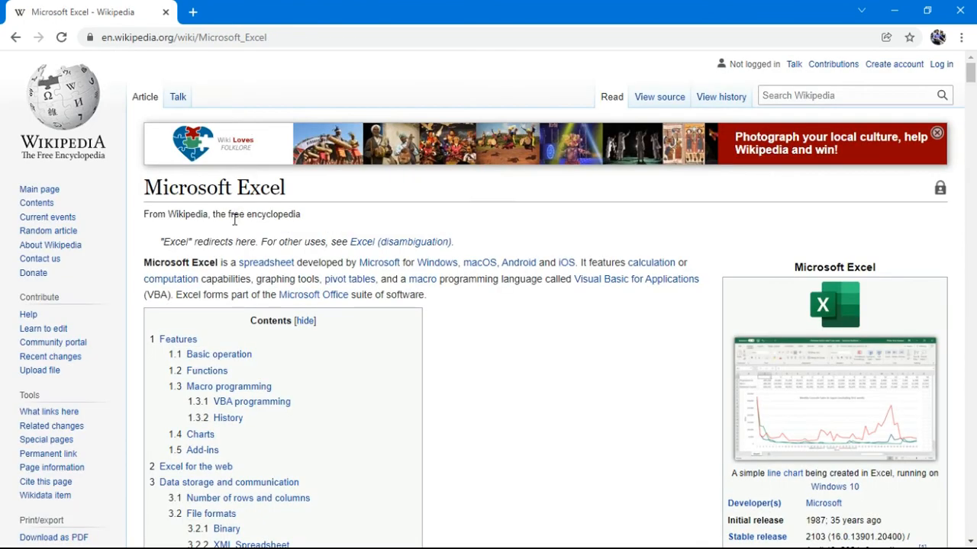
click(283, 36)
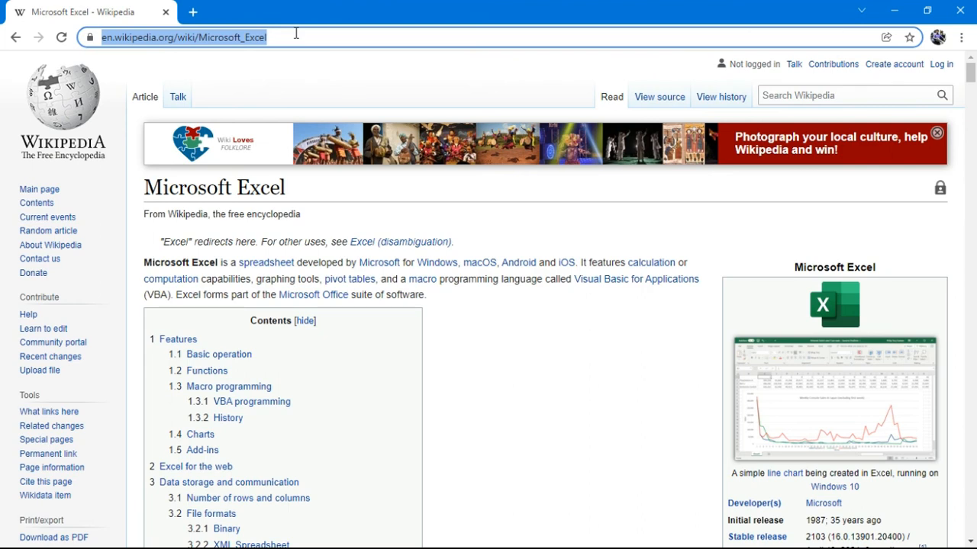
key(alt+Tab)
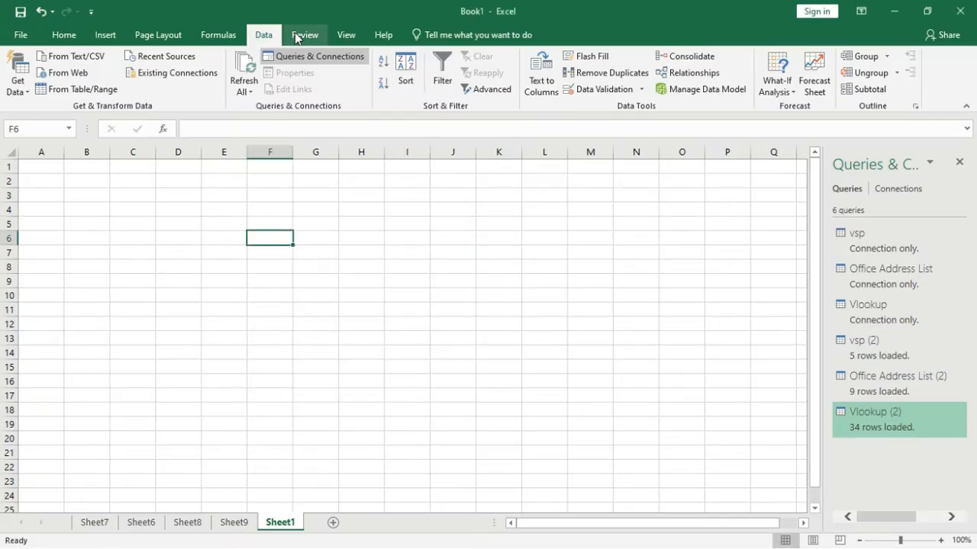
click(76, 74)
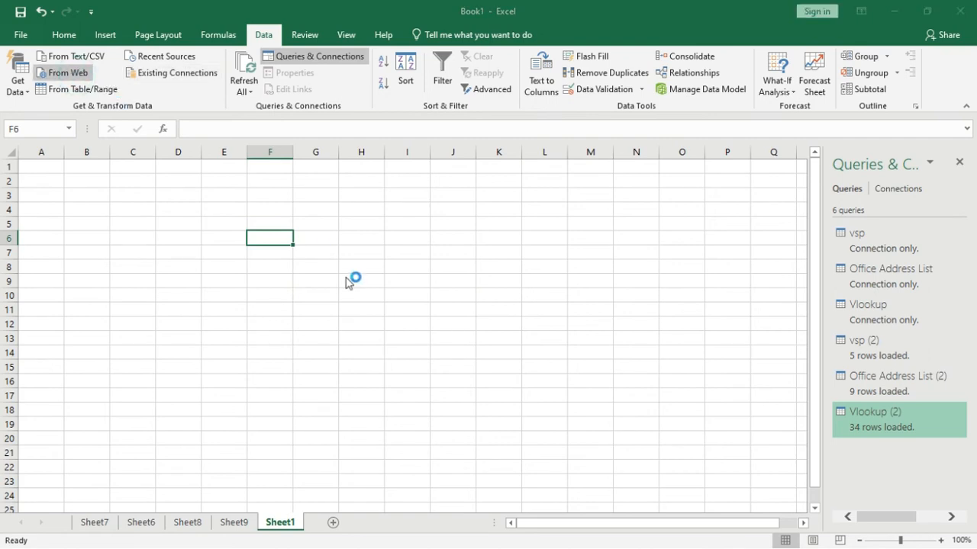
click(648, 323)
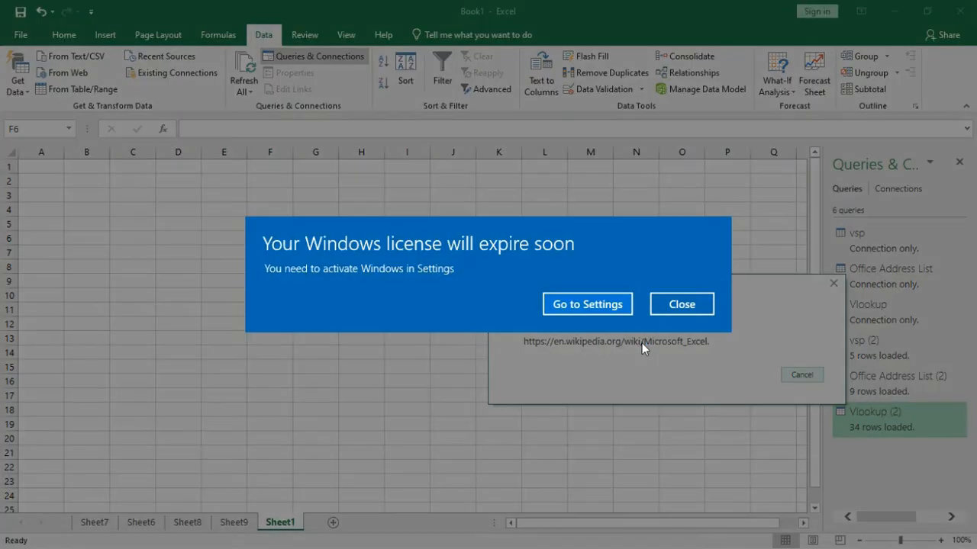
click(666, 305)
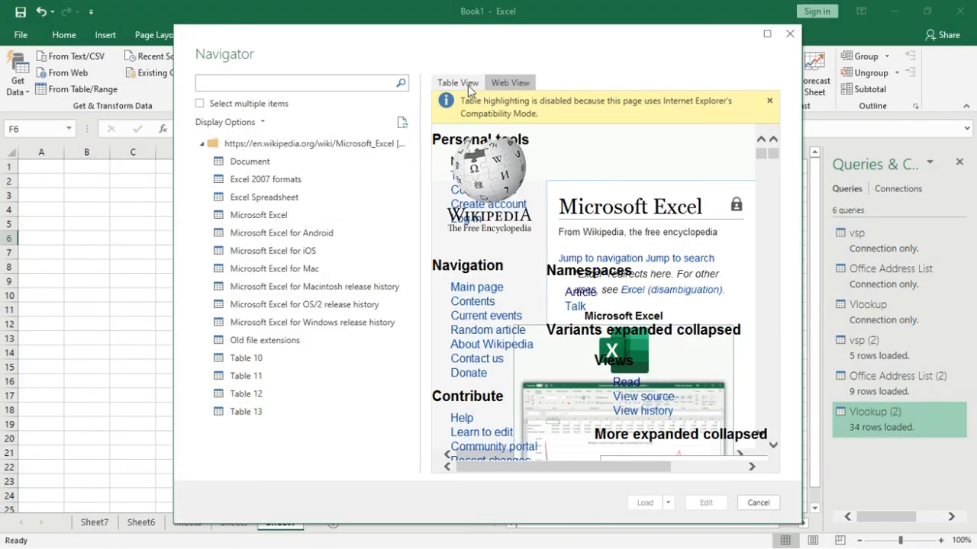
Preview the web page in Table View and Web View, and load Table 10 into a new worksheet
click(469, 86)
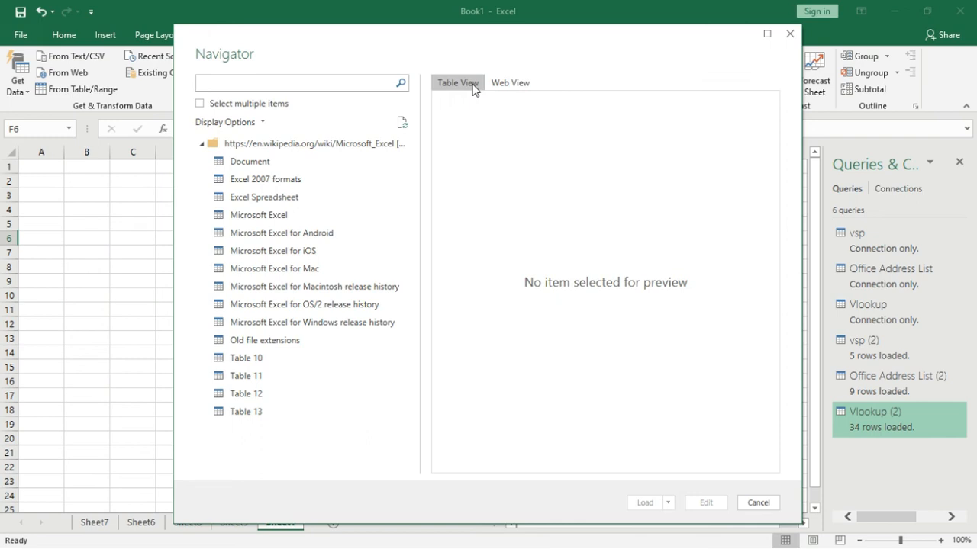
click(493, 84)
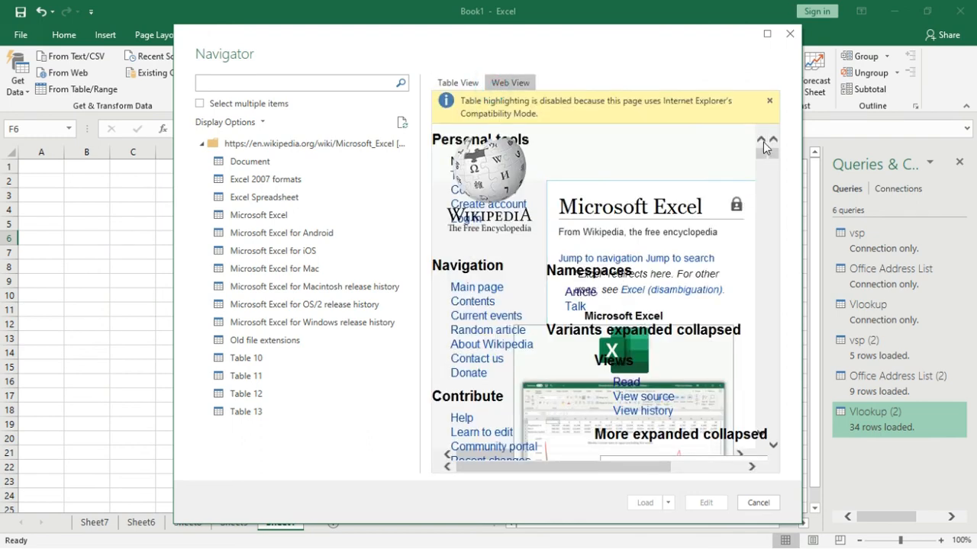
drag(763, 151, 766, 196)
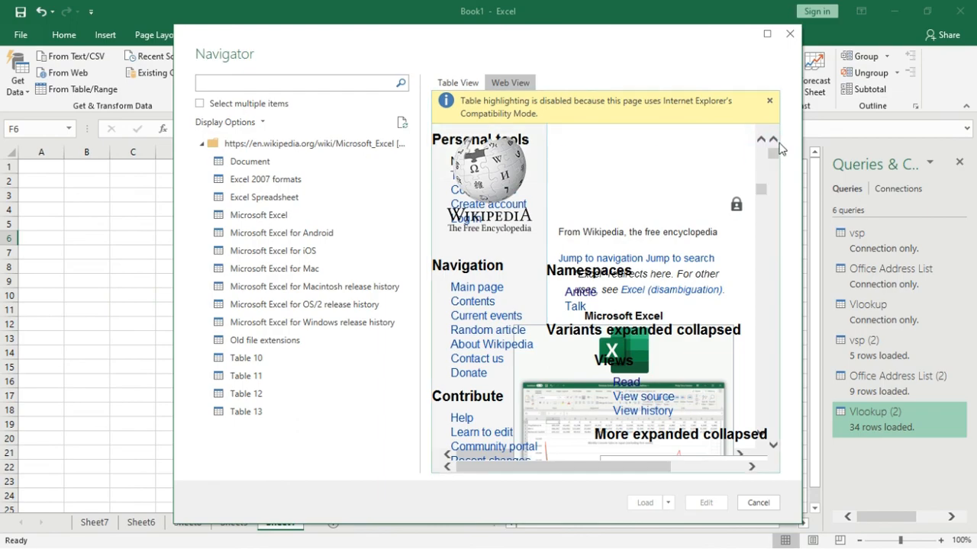
drag(773, 151, 774, 176)
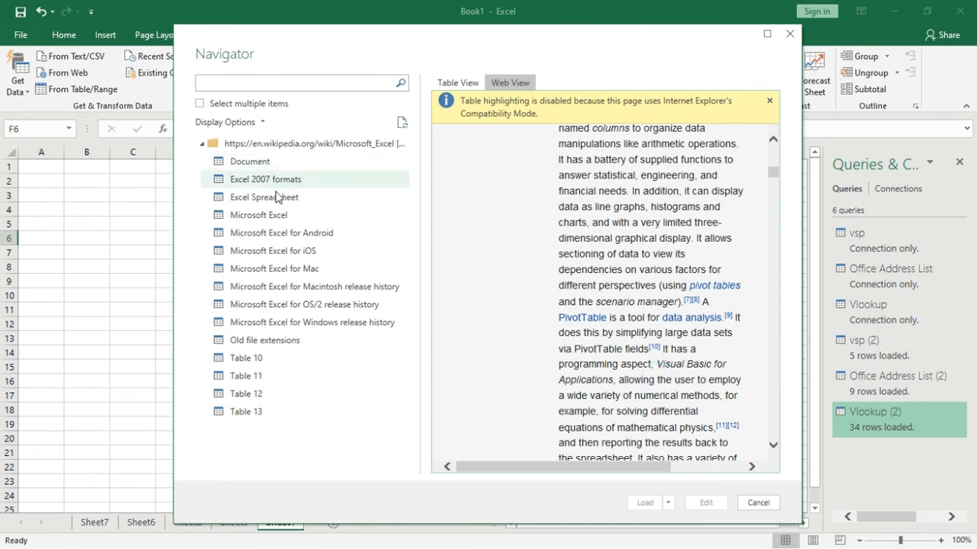
click(243, 359)
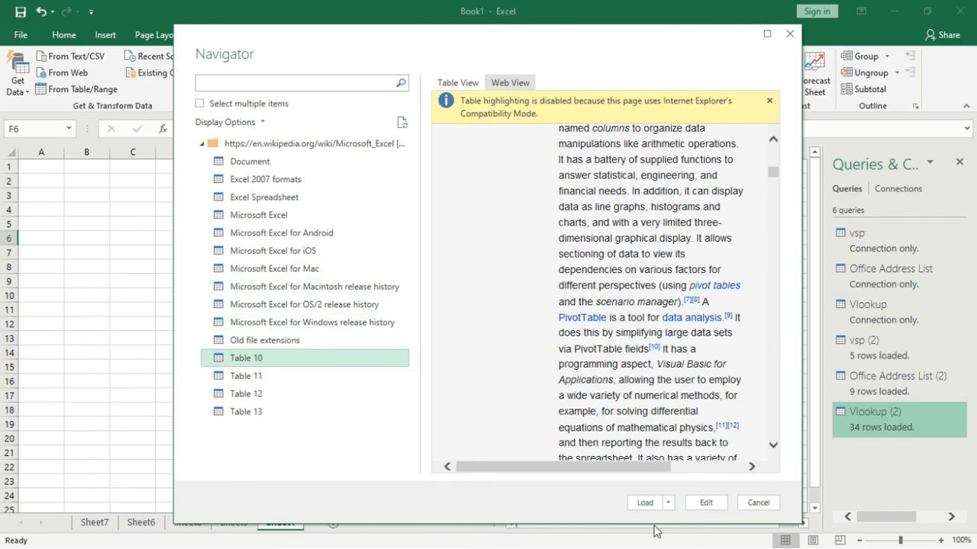
click(645, 504)
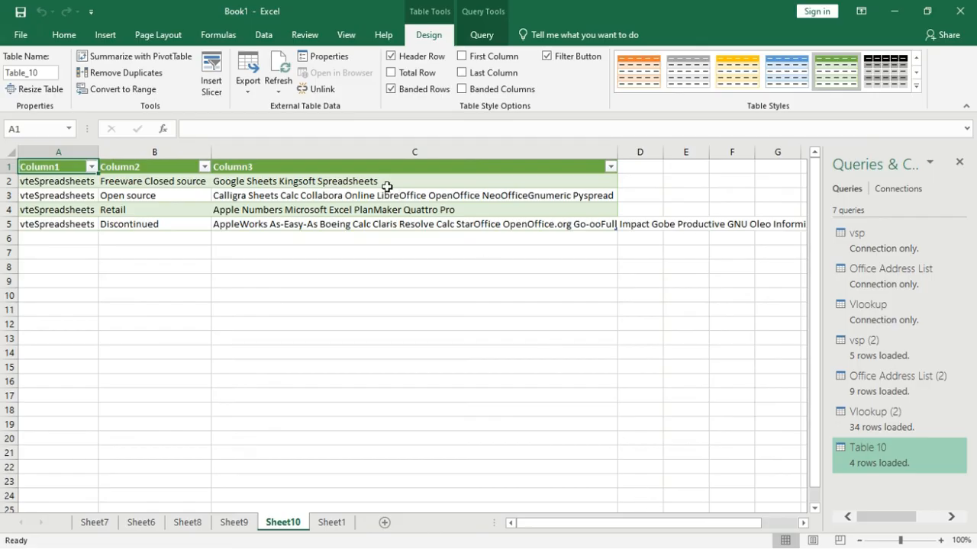
Look over the imported web table's cells and highlight the full range loaded by the Table 10 query
click(207, 190)
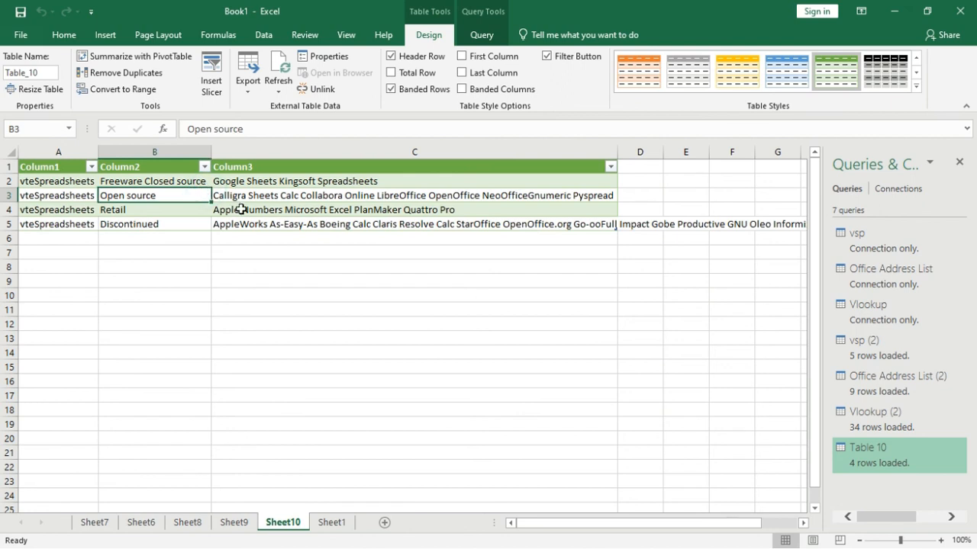
click(223, 206)
click(256, 221)
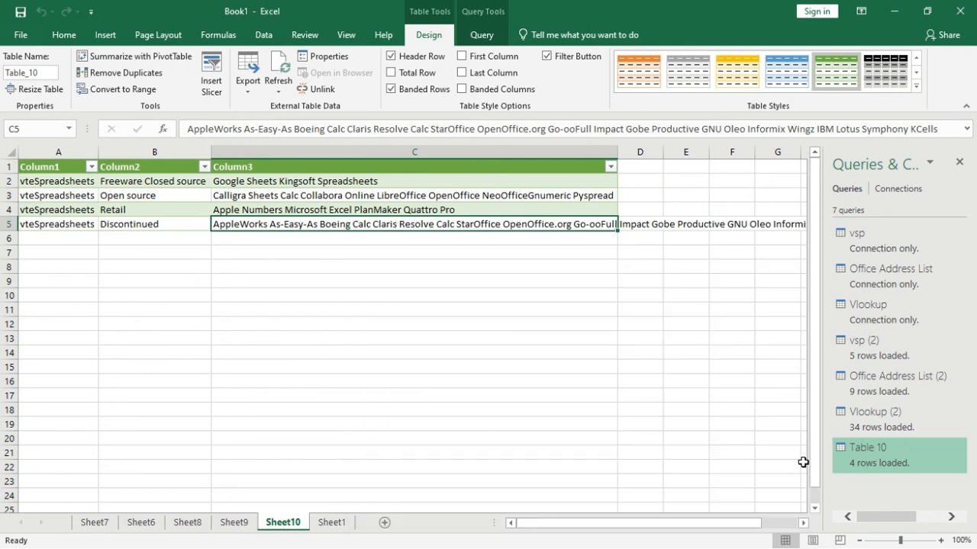
click(847, 464)
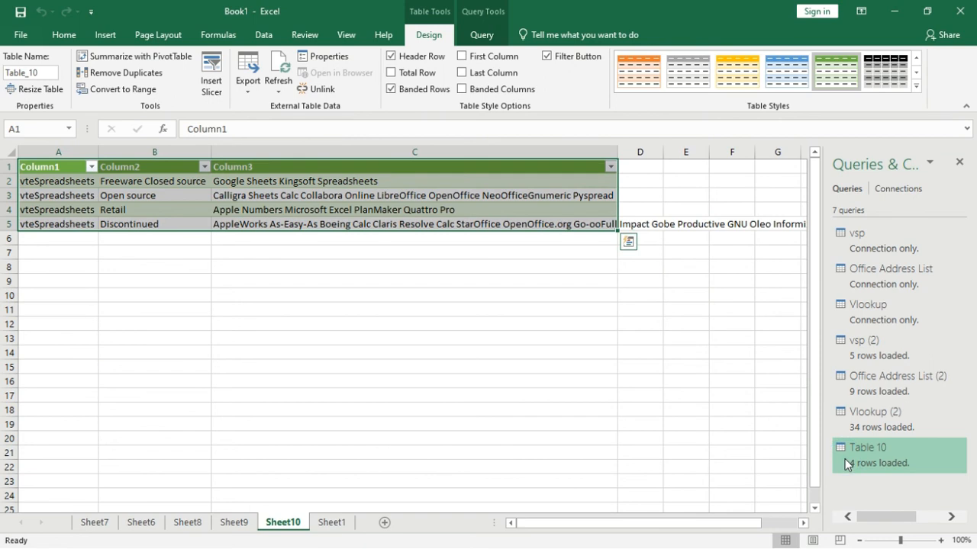
click(475, 343)
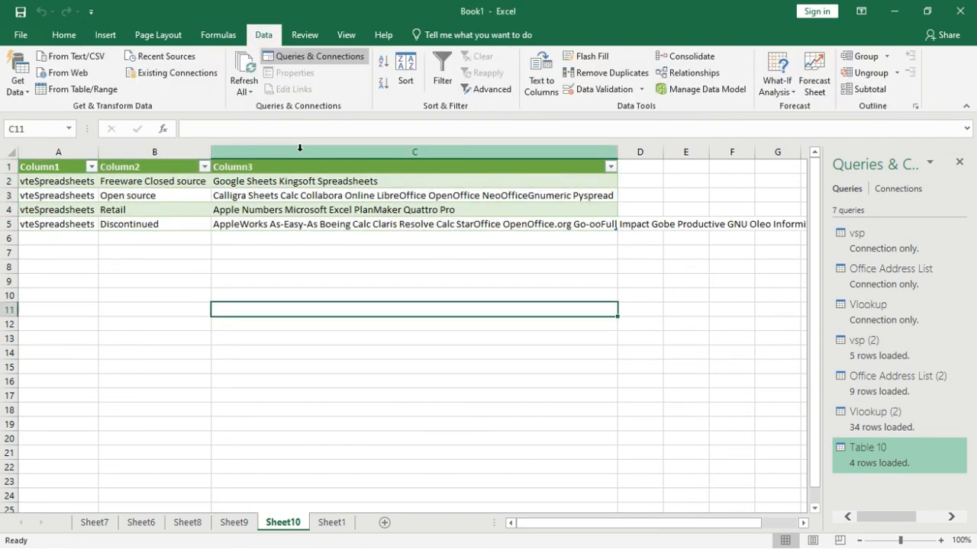